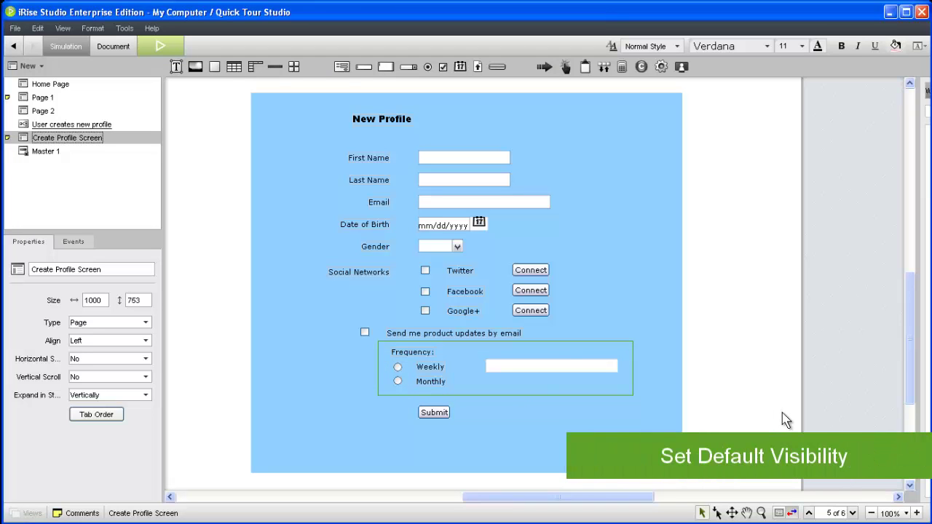
Step: Select the Twitter, Facebook and Google+ Connect buttons plus the Frequency section together
{"action": "left_click", "coordinate": [529, 269]}
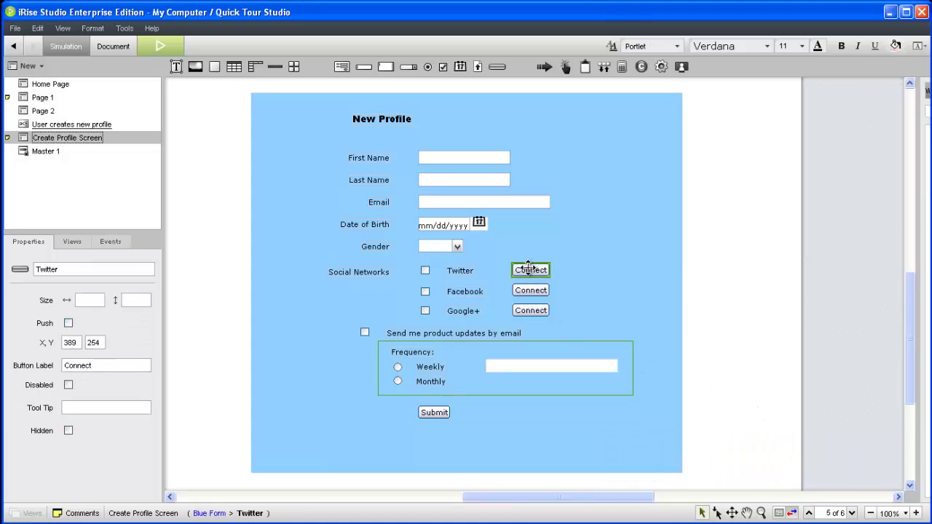
{"action": "left_click", "coordinate": [530, 290], "text": "shift"}
{"action": "left_click", "coordinate": [530, 310], "text": "shift"}
{"action": "left_click", "coordinate": [541, 341], "text": "shift"}
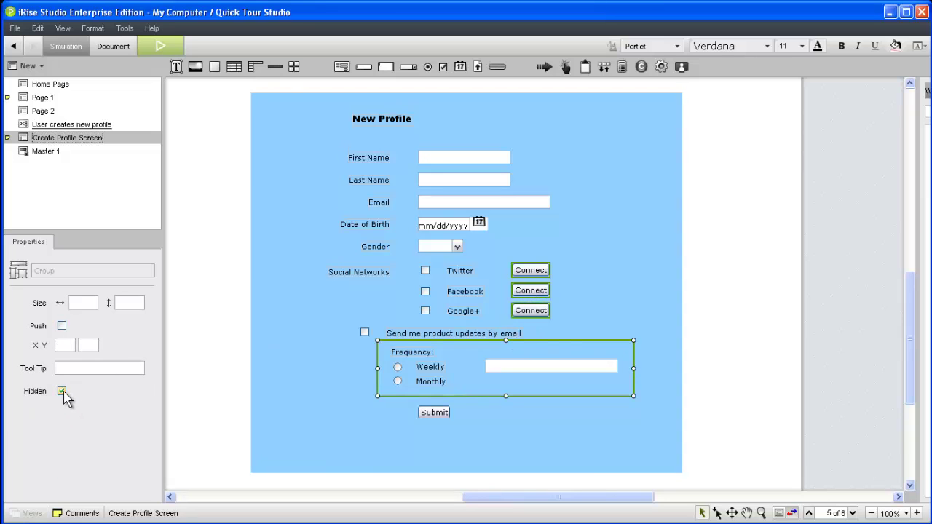
Step: Add a Show/Hide Widgets action toggling the Twitter Connect button, named Twitter
{"action": "left_click", "coordinate": [565, 67]}
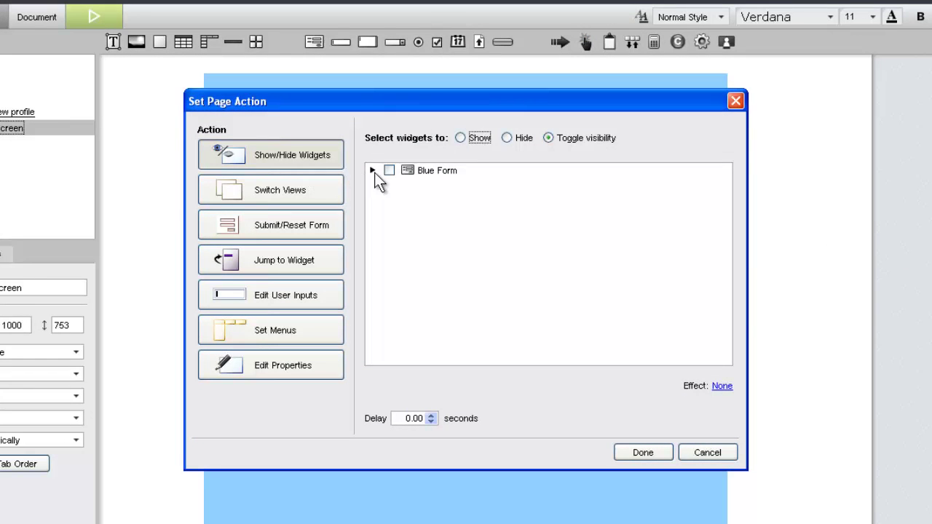
{"action": "left_click", "coordinate": [374, 172]}
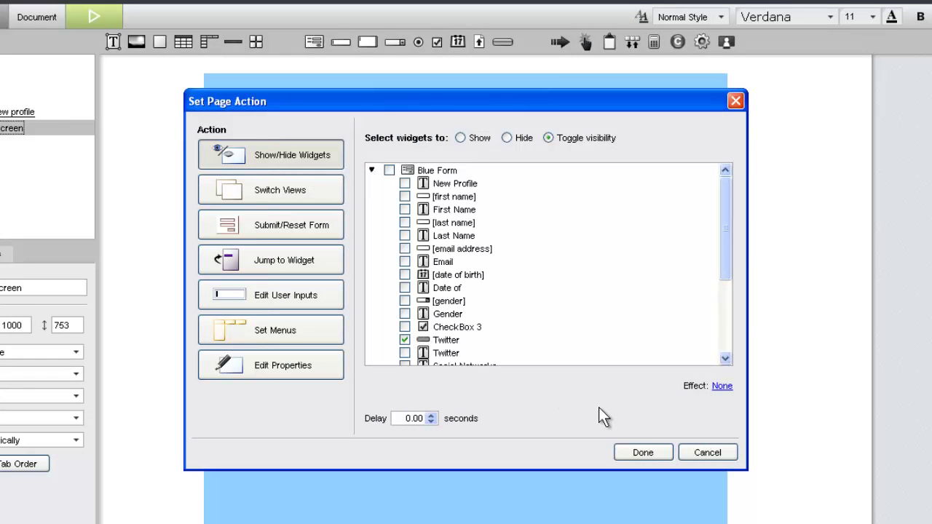
{"action": "left_click", "coordinate": [634, 453]}
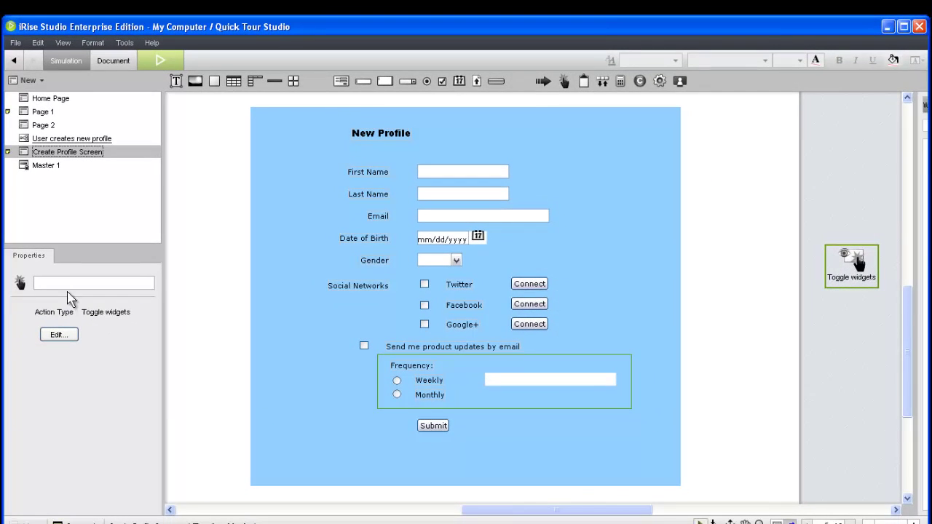
{"action": "left_click", "coordinate": [60, 286]}
{"action": "key", "text": "Tab"}
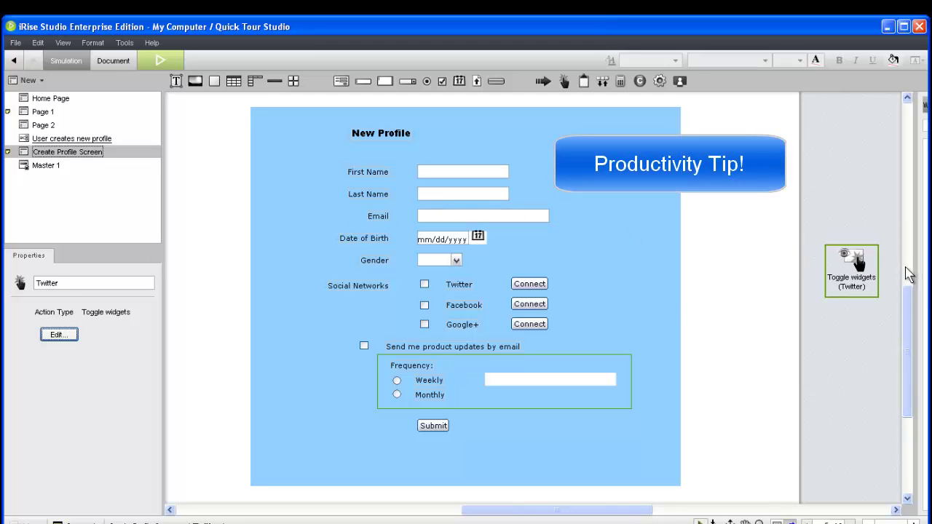
Step: Copy and paste the Twitter action, spacing the copies apart beside the form
{"action": "left_click", "coordinate": [870, 263]}
{"action": "key", "text": "ctrl+c"}
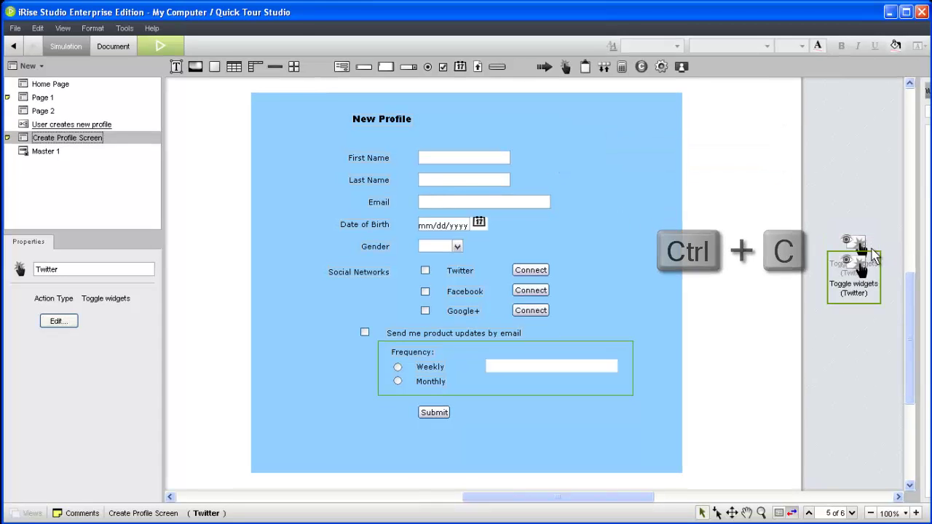
{"action": "key", "text": "ctrl+v"}
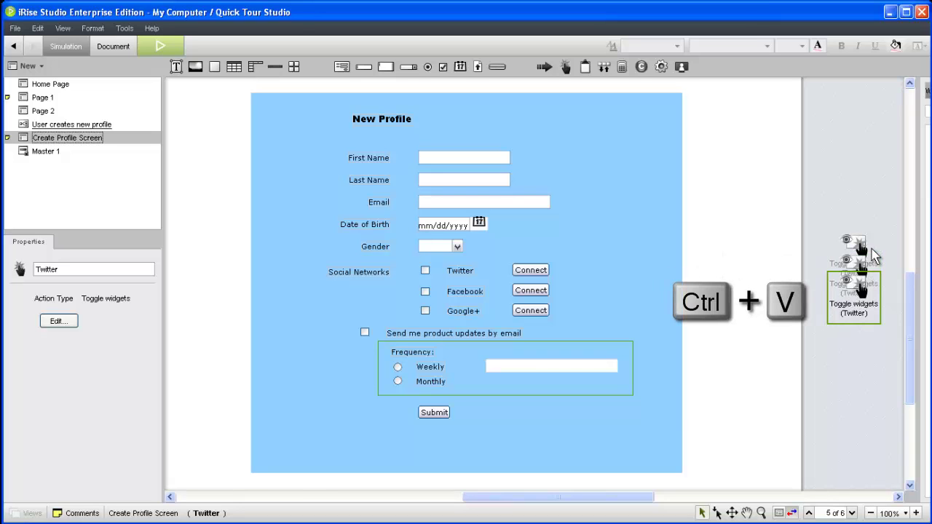
{"action": "left_click_drag", "start_coordinate": [854, 292], "coordinate": [852, 333]}
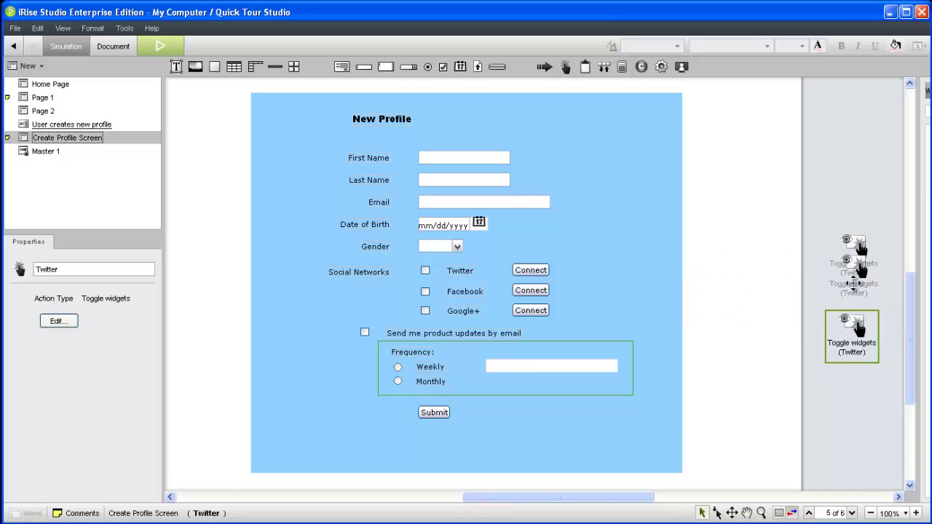
{"action": "left_click", "coordinate": [853, 252]}
{"action": "mouse_move", "coordinate": [854, 233]}
{"action": "left_mouse_down"}
{"action": "mouse_move", "coordinate": [853, 257]}
{"action": "mouse_move", "coordinate": [855, 223]}
{"action": "left_mouse_up"}
Step: Retarget the middle copy to the Facebook Connect button and name it Facebook
{"action": "double_click", "coordinate": [849, 290]}
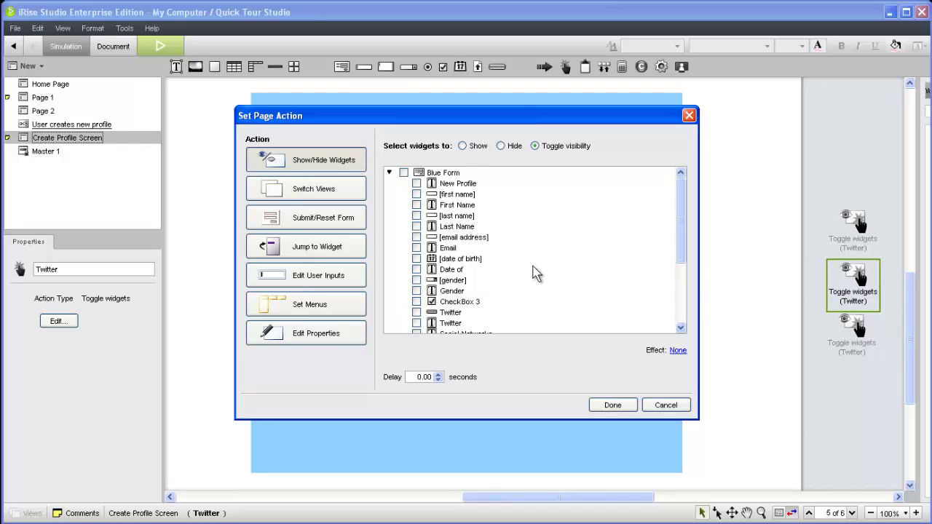
{"action": "scroll", "coordinate": [535, 272], "scroll_direction": "down", "scroll_amount": 3}
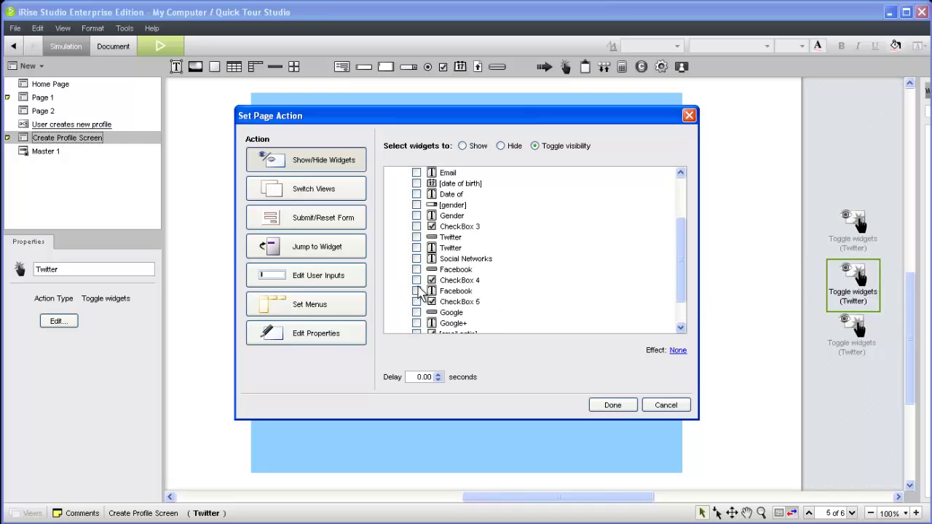
{"action": "left_click", "coordinate": [612, 405]}
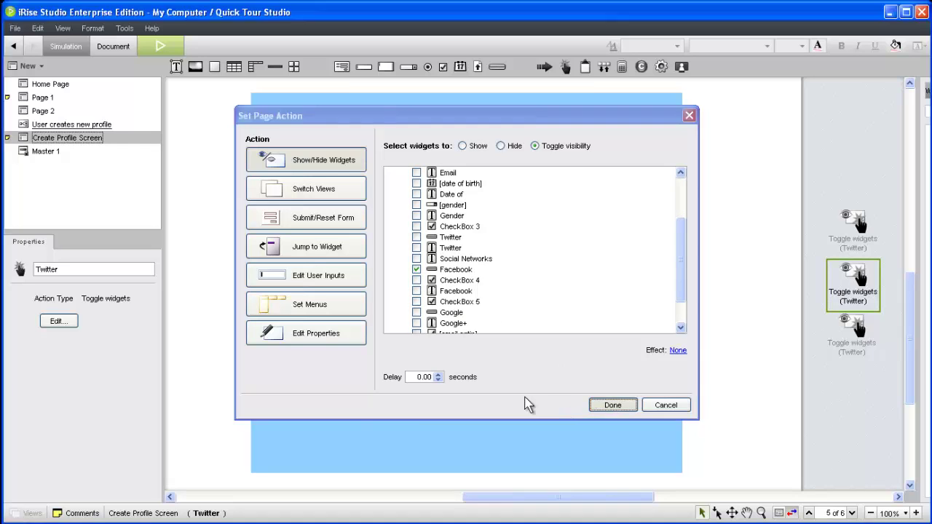
{"action": "double_click", "coordinate": [53, 270]}
{"action": "type", "text": "Facebook"}
{"action": "key", "text": "Return"}
Step: Retarget the bottom copy to the Google Connect button and name it Google
{"action": "double_click", "coordinate": [858, 331]}
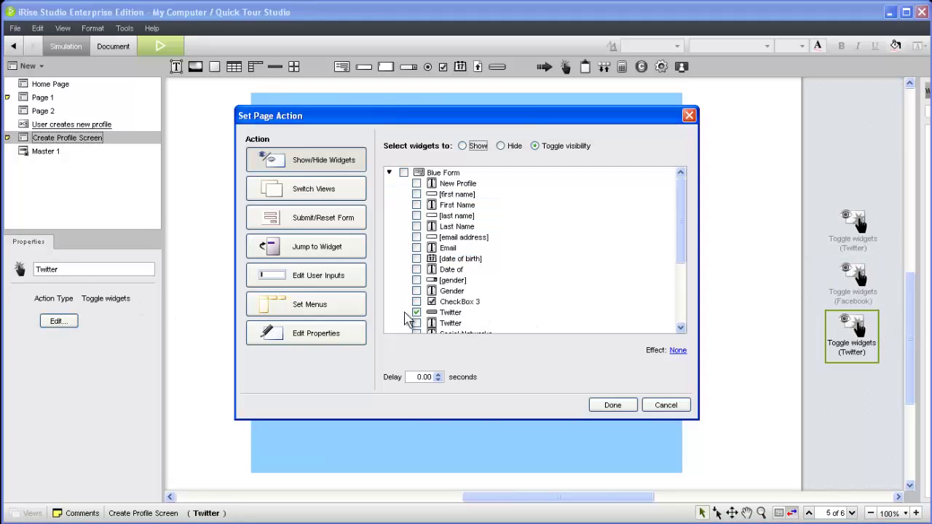
{"action": "scroll", "coordinate": [541, 264], "scroll_direction": "down", "scroll_amount": 5}
{"action": "left_click", "coordinate": [417, 274]}
{"action": "left_click", "coordinate": [612, 405]}
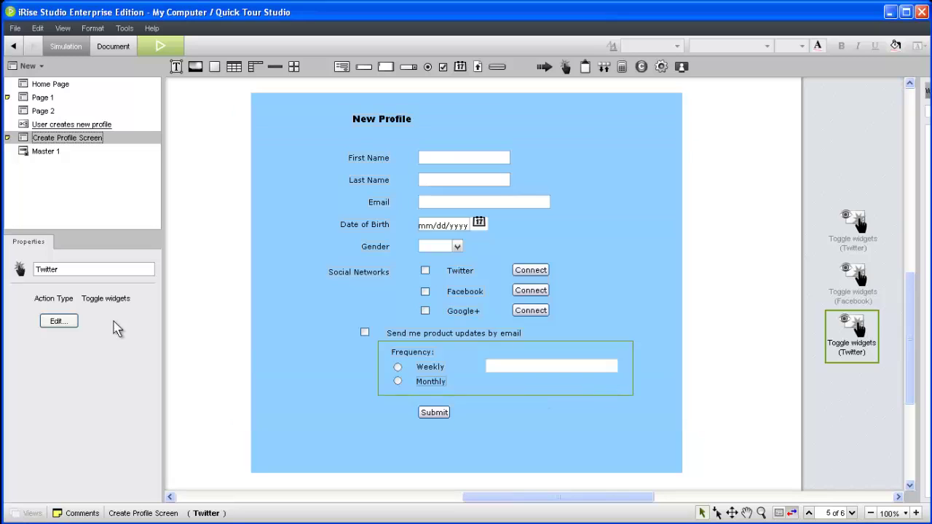
{"action": "double_click", "coordinate": [44, 271]}
{"action": "type", "text": "Google"}
{"action": "key", "text": "Tab"}
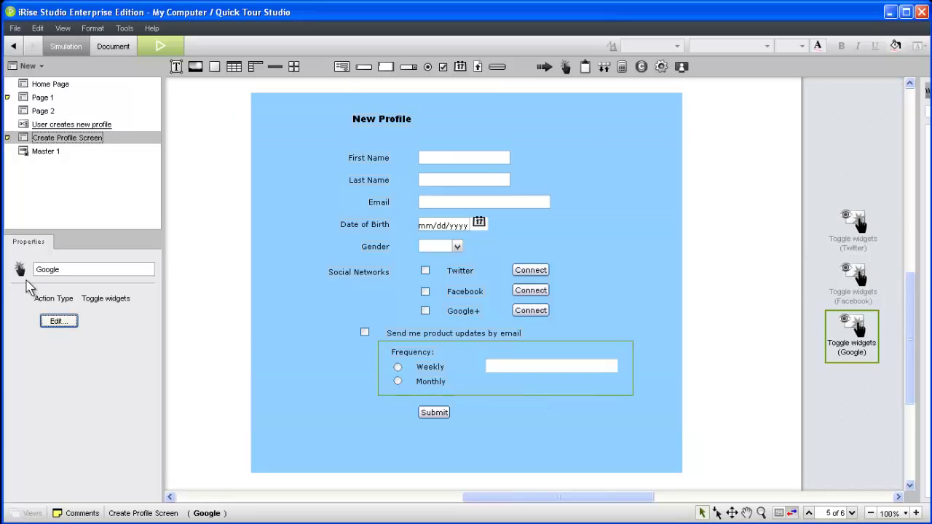
Step: Link the Twitter, Facebook and Google+ checkboxes to their matching toggle actions
{"action": "left_click", "coordinate": [425, 270]}
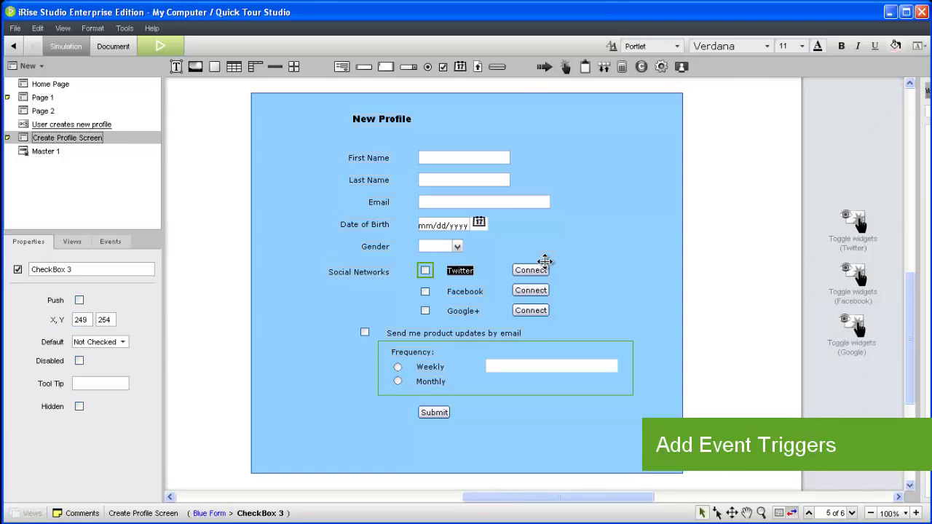
{"action": "left_click_drag", "start_coordinate": [545, 261], "coordinate": [849, 229]}
{"action": "left_click_drag", "start_coordinate": [425, 291], "coordinate": [848, 278]}
{"action": "left_click_drag", "start_coordinate": [425, 311], "coordinate": [860, 332]}
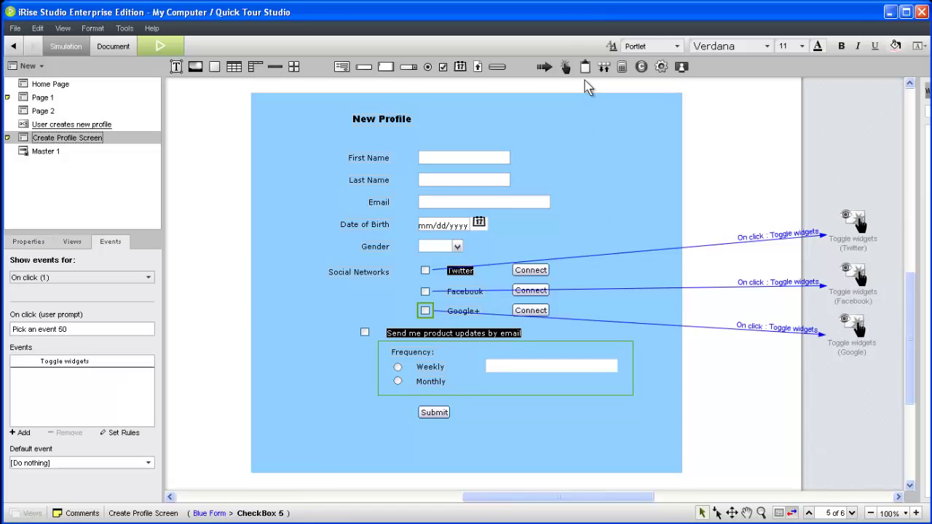
Step: Add a new show/hide action that toggles the Frequency settings
{"action": "left_click_drag", "start_coordinate": [565, 66], "coordinate": [841, 379]}
{"action": "left_click", "coordinate": [390, 173]}
{"action": "scroll", "coordinate": [499, 229], "scroll_direction": "down", "scroll_amount": 5}
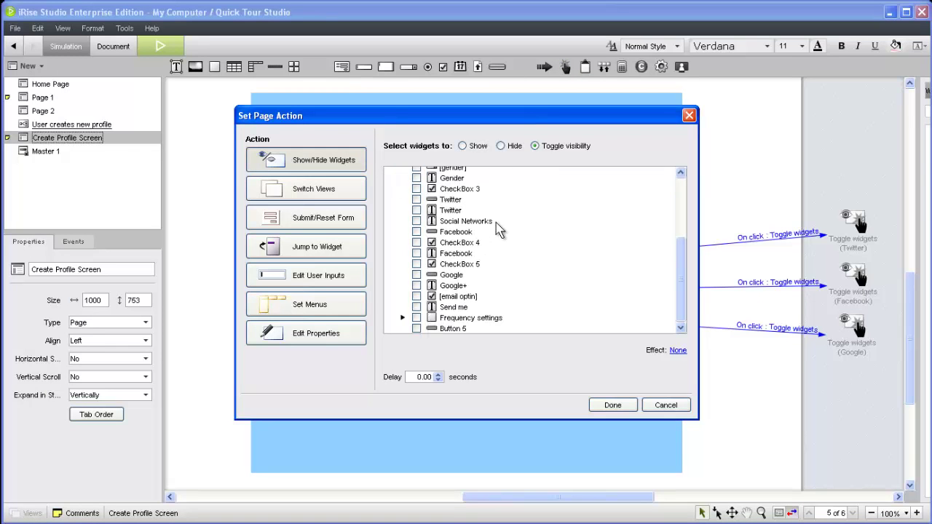
{"action": "left_click", "coordinate": [417, 318]}
{"action": "left_click", "coordinate": [613, 405]}
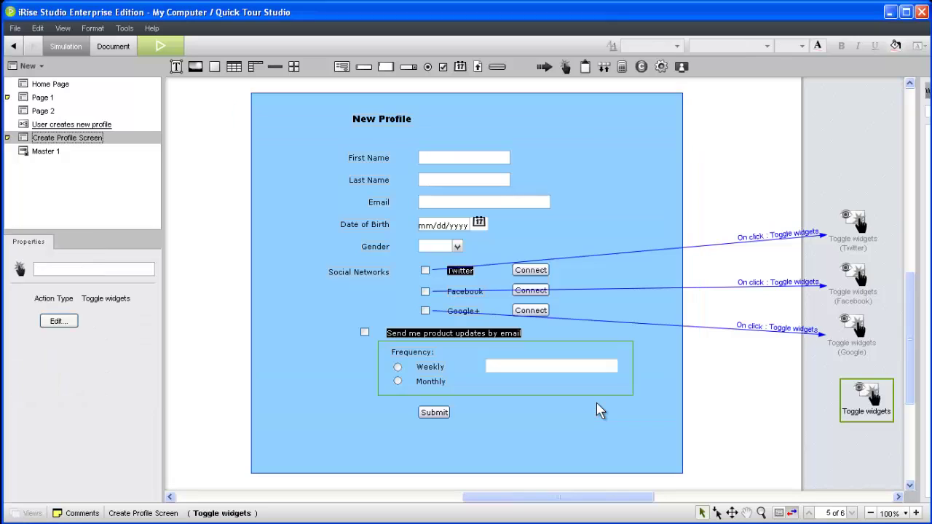
Step: Link the email updates checkbox to the new Frequency toggle action
{"action": "left_click", "coordinate": [364, 333]}
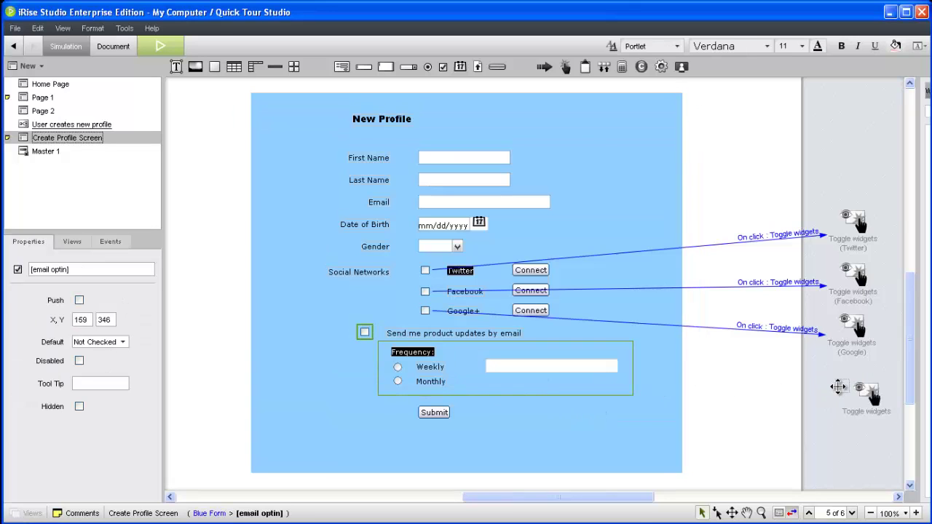
{"action": "left_click", "coordinate": [110, 241]}
{"action": "left_click", "coordinate": [847, 375]}
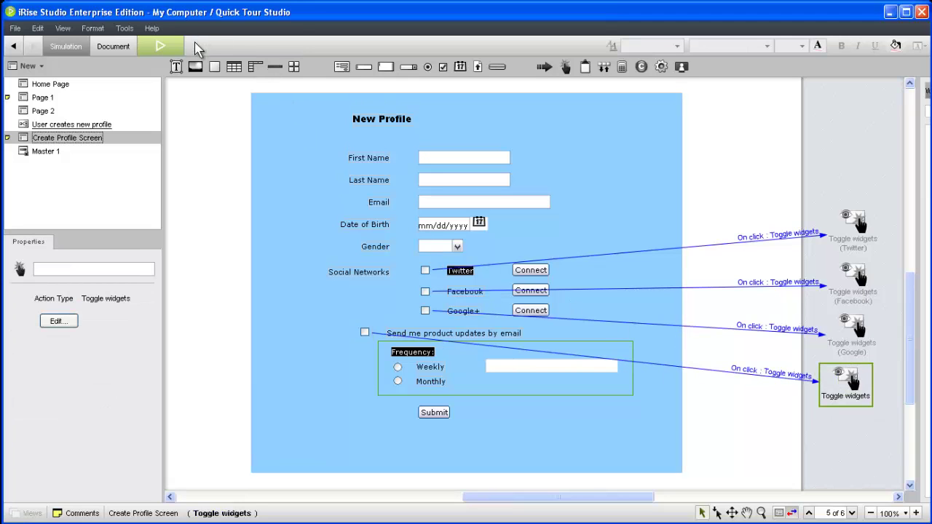
Step: Simulate the prototype and tick Twitter, Facebook, Google+ and product updates to reveal their extras
{"action": "left_click", "coordinate": [161, 46]}
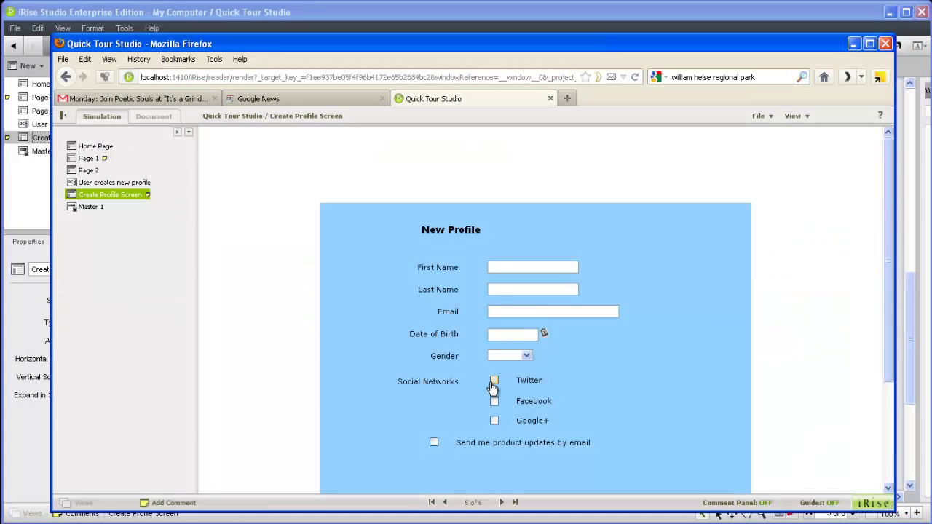
{"action": "left_click", "coordinate": [495, 380]}
{"action": "left_click", "coordinate": [495, 402]}
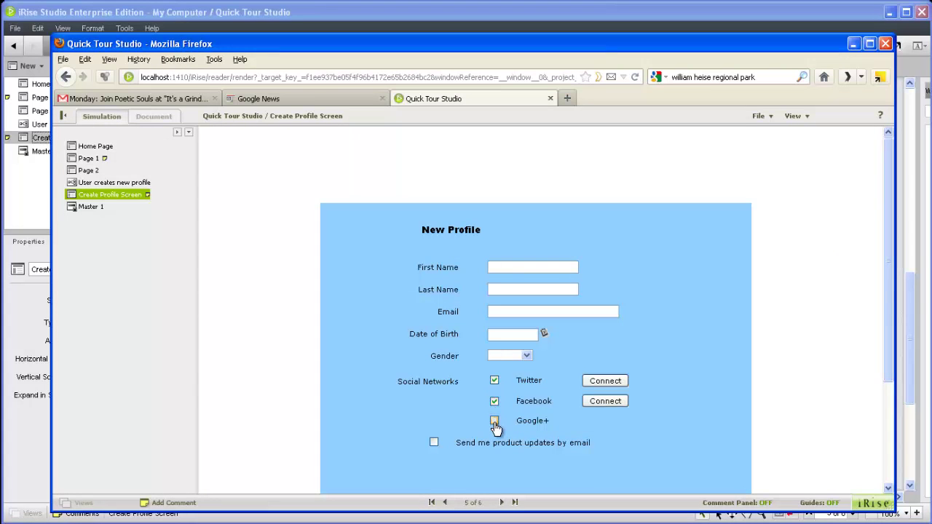
{"action": "left_click", "coordinate": [494, 421]}
{"action": "left_click", "coordinate": [433, 444]}
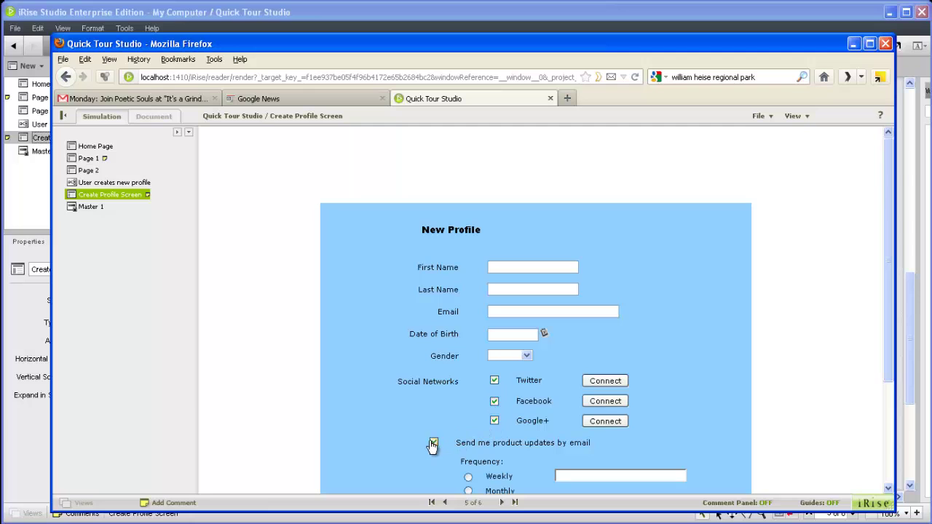
Step: Untick product updates and the three social checkboxes, then return to the studio editor
{"action": "left_click", "coordinate": [433, 444]}
{"action": "left_click", "coordinate": [495, 421]}
{"action": "left_click", "coordinate": [495, 401]}
{"action": "left_click", "coordinate": [495, 381]}
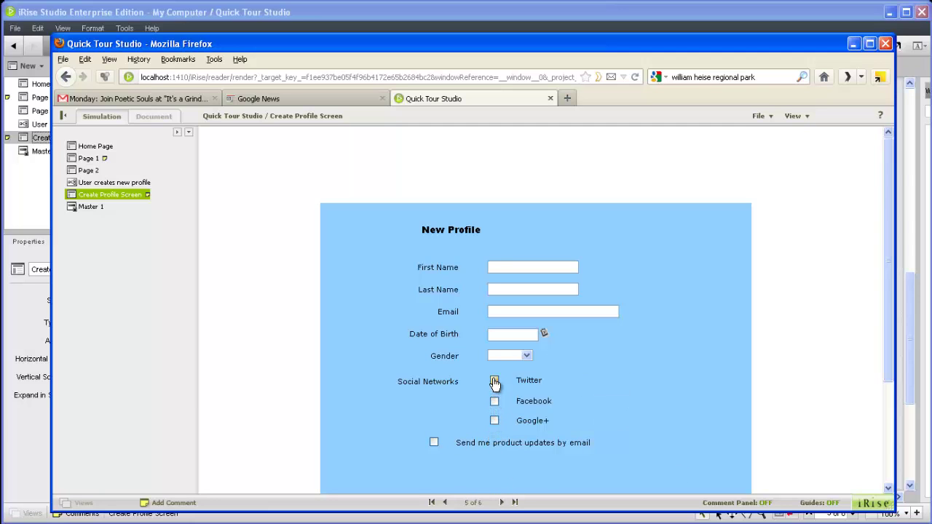
{"action": "left_click", "coordinate": [29, 452]}
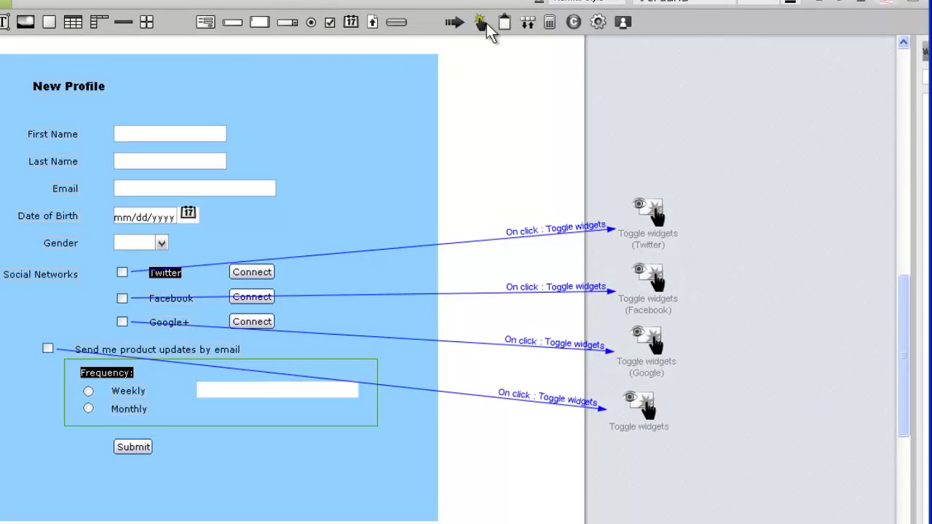
Step: Add a Jump to Widget action targeting Twitter
{"action": "left_click", "coordinate": [481, 22]}
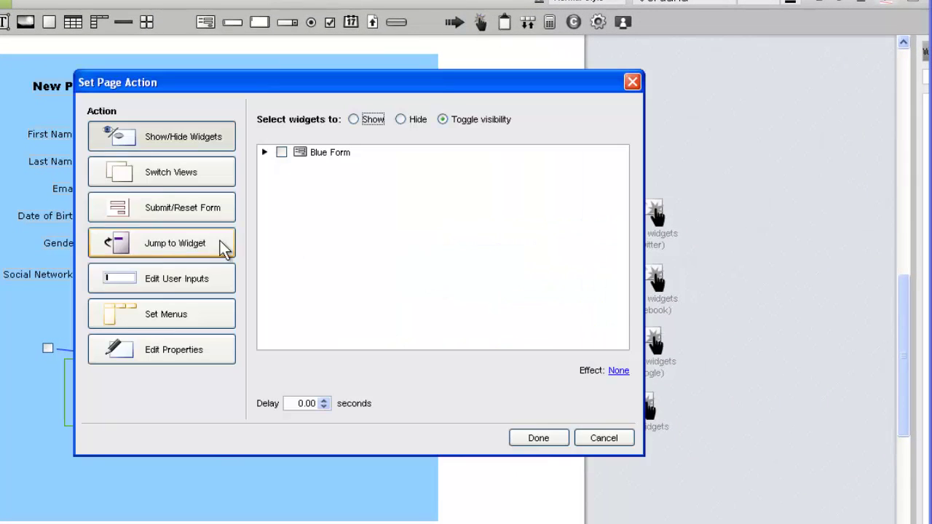
{"action": "left_click", "coordinate": [222, 248]}
{"action": "left_click", "coordinate": [264, 129]}
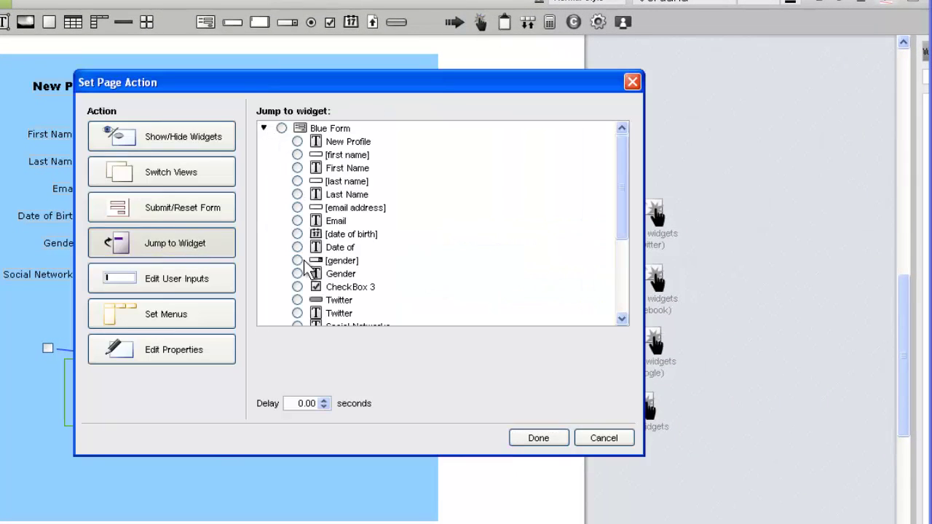
{"action": "left_click", "coordinate": [297, 300]}
{"action": "left_click", "coordinate": [539, 437]}
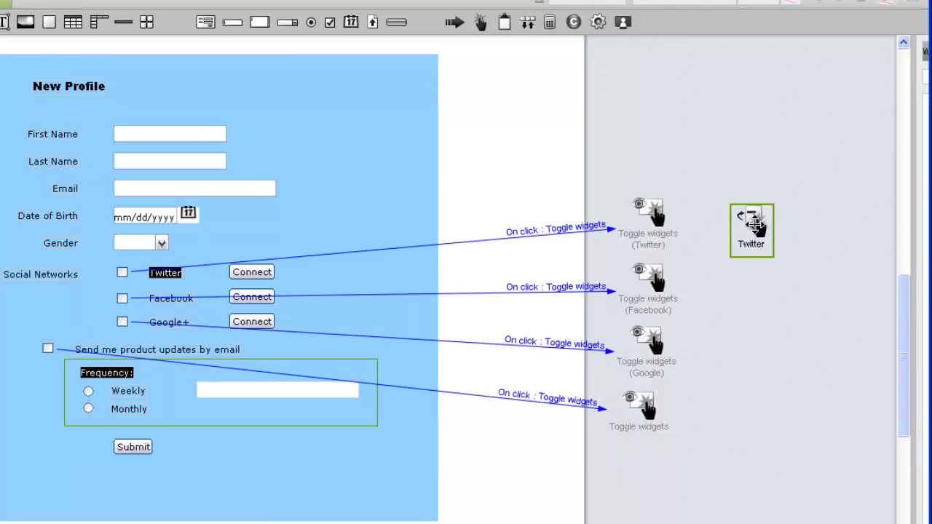
Step: Make two copies of the jump action, targeting Facebook and Google
{"action": "left_click_drag", "start_coordinate": [734, 264], "coordinate": [739, 335]}
{"action": "double_click", "coordinate": [736, 268]}
{"action": "scroll", "coordinate": [437, 295], "scroll_direction": "down", "scroll_amount": 3}
{"action": "left_click", "coordinate": [298, 247]}
{"action": "left_click", "coordinate": [538, 438]}
{"action": "double_click", "coordinate": [736, 335]}
{"action": "scroll", "coordinate": [405, 240], "scroll_direction": "down", "scroll_amount": 3}
{"action": "left_click", "coordinate": [297, 298]}
{"action": "left_click", "coordinate": [537, 437]}
Step: Chain the Twitter, Facebook and Google toggle actions to their matching jump actions
{"action": "left_click", "coordinate": [645, 211]}
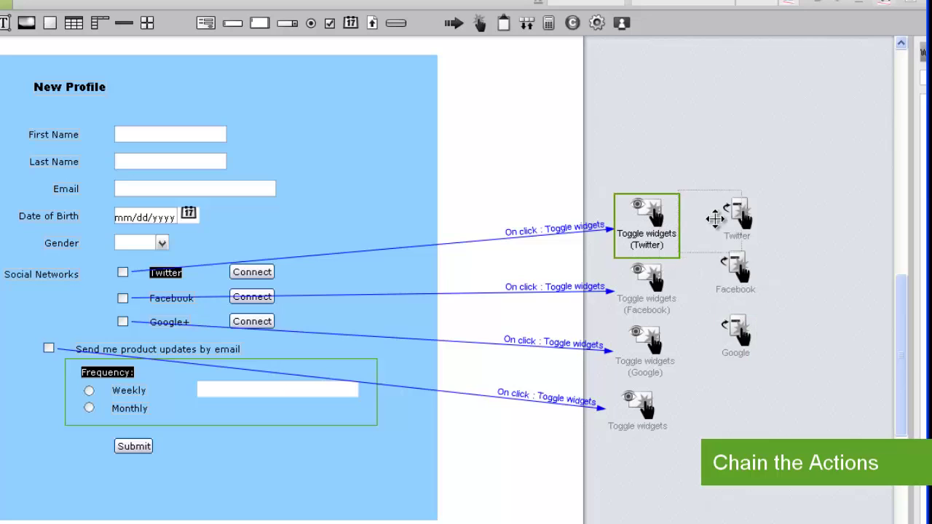
{"action": "left_click", "coordinate": [750, 226]}
{"action": "left_click_drag", "start_coordinate": [647, 284], "coordinate": [739, 271]}
{"action": "left_click_drag", "start_coordinate": [648, 338], "coordinate": [736, 336]}
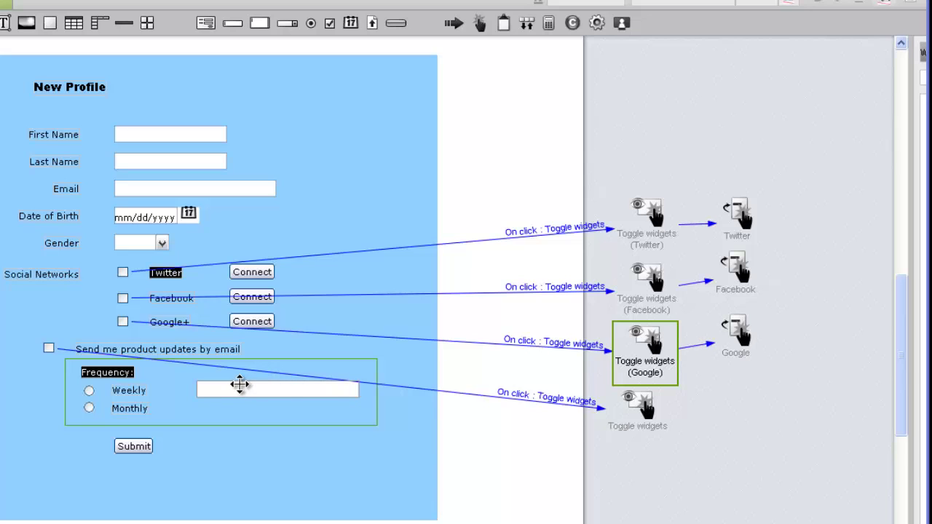
Step: Add an Edit User Inputs action setting Selection message to 'Weekly updates selected', named Weekly
{"action": "left_click", "coordinate": [479, 24]}
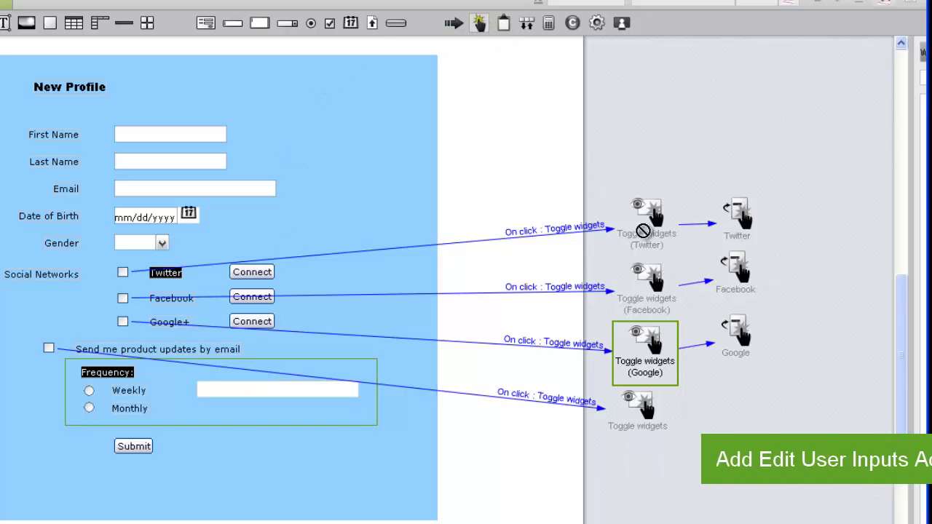
{"action": "left_click", "coordinate": [625, 451]}
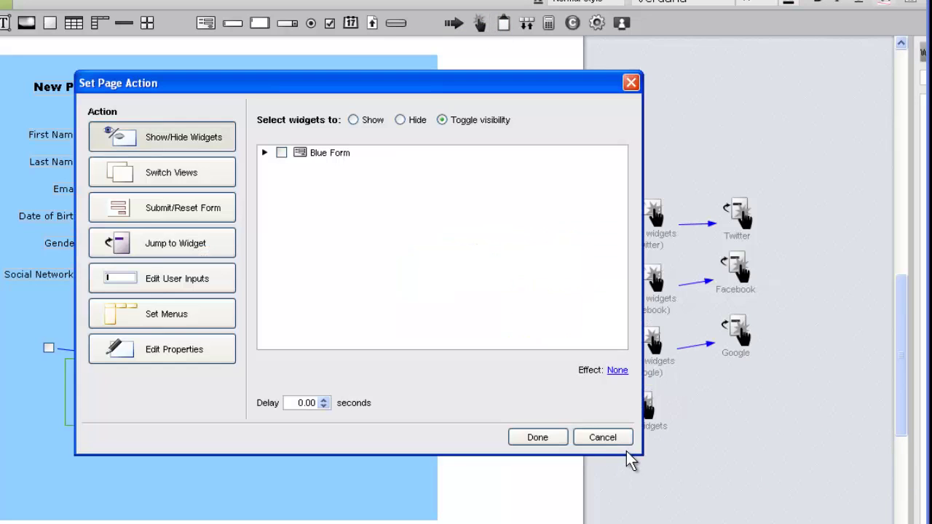
{"action": "left_click", "coordinate": [211, 290]}
{"action": "left_click", "coordinate": [266, 147]}
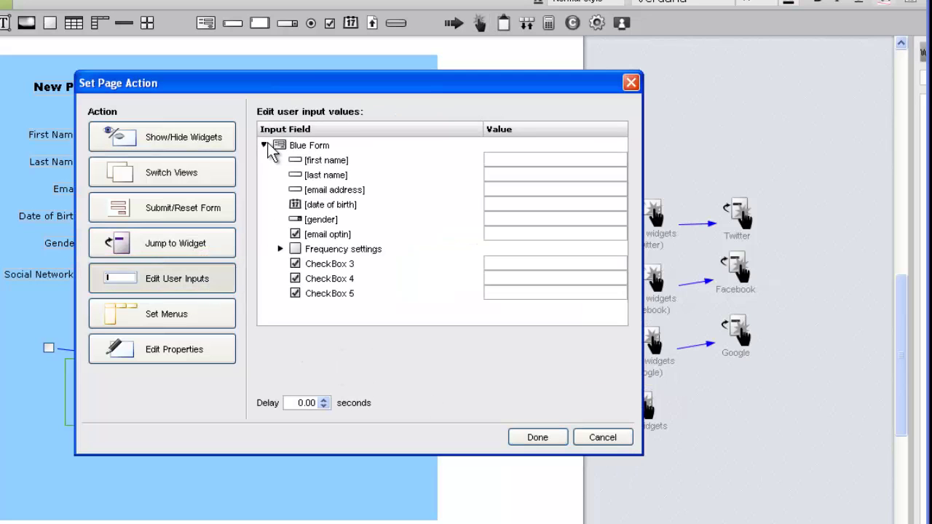
{"action": "left_click", "coordinate": [280, 249]}
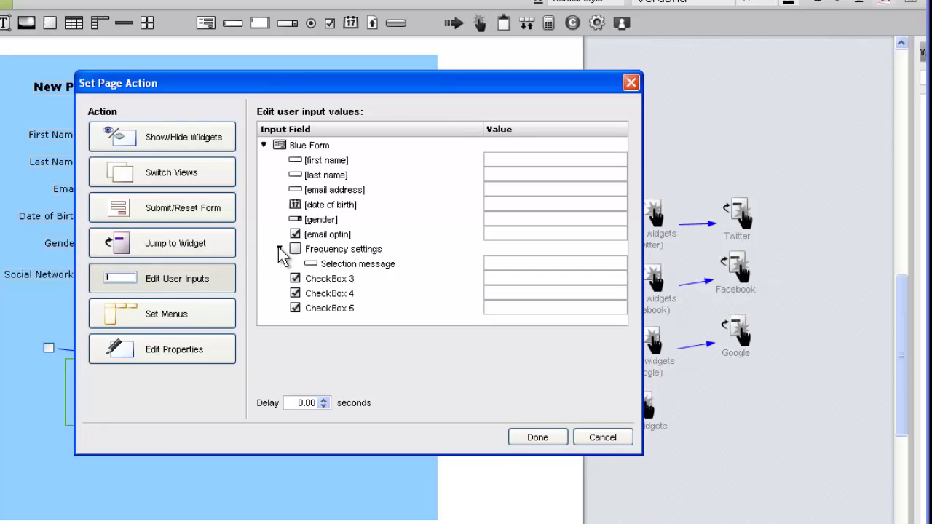
{"action": "left_click", "coordinate": [504, 262]}
{"action": "type", "text": "Weekly updat"}
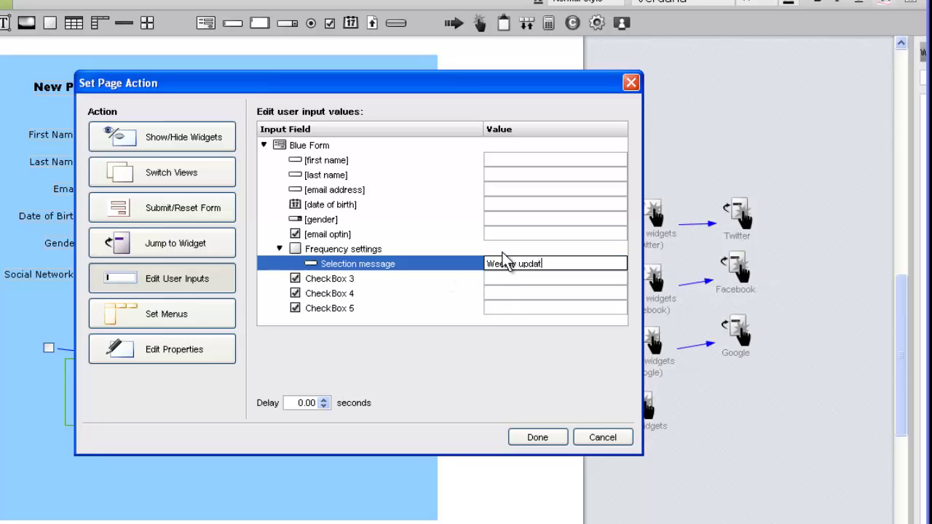
{"action": "type", "text": "es selected"}
{"action": "left_click", "coordinate": [538, 436]}
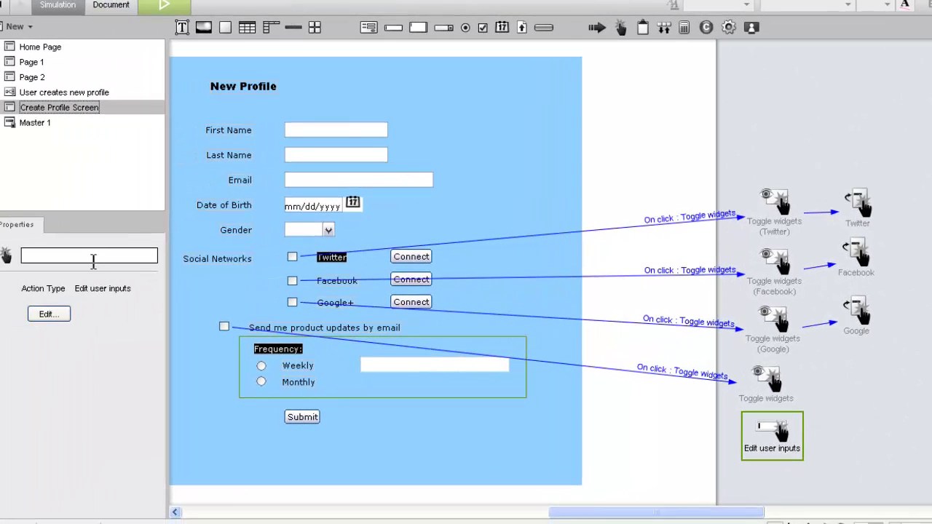
{"action": "left_click", "coordinate": [93, 260]}
{"action": "type", "text": "Weekly"}
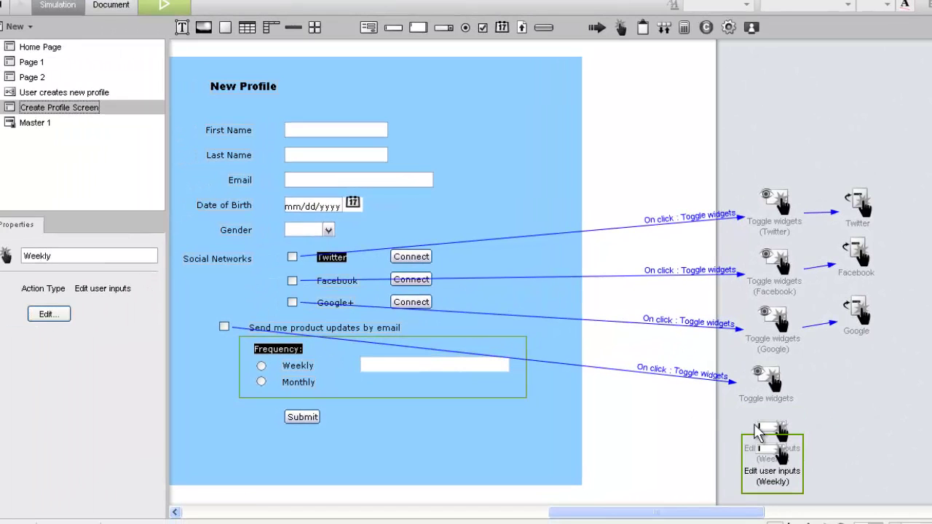
Step: Place the copied Weekly action below the original and replace 'Weekly' in its Selection message
{"action": "scroll", "coordinate": [780, 437], "scroll_direction": "down", "scroll_amount": 2}
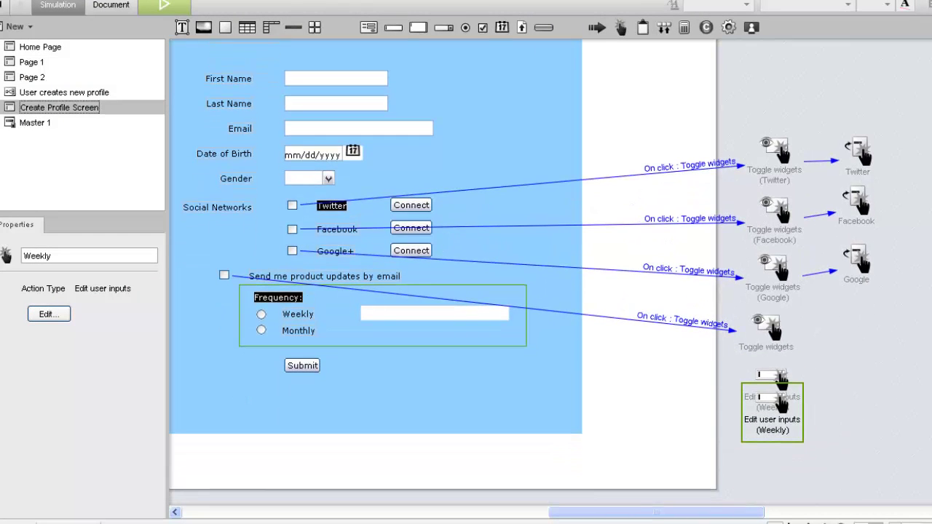
{"action": "left_click_drag", "start_coordinate": [781, 431], "coordinate": [776, 450]}
{"action": "double_click", "coordinate": [772, 448]}
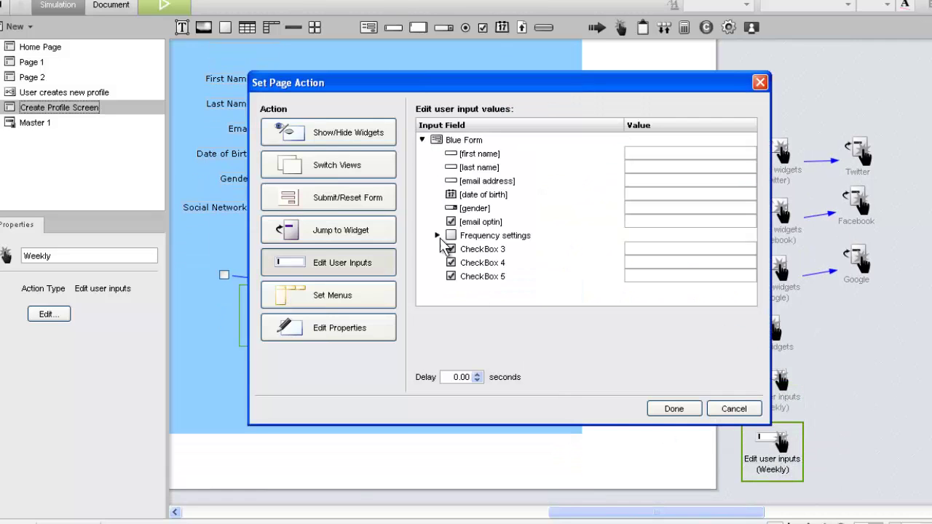
{"action": "left_click", "coordinate": [442, 241]}
{"action": "left_click", "coordinate": [437, 235]}
{"action": "double_click", "coordinate": [641, 249]}
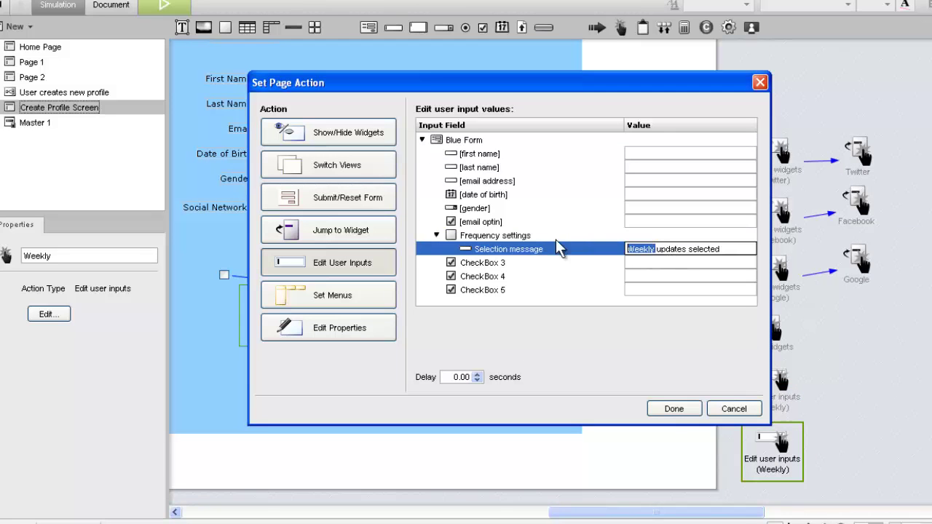
{"action": "type", "text": "[Weekly]"}
{"action": "left_click", "coordinate": [674, 409]}
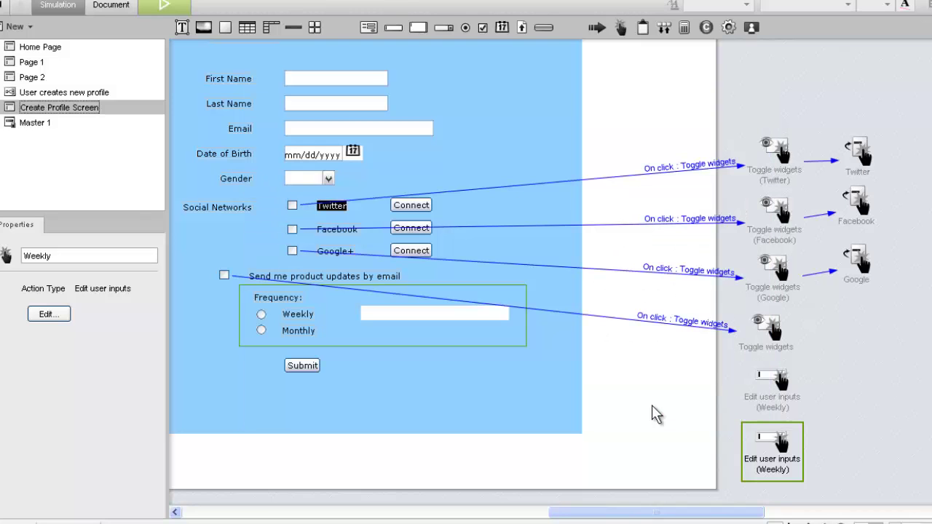
{"action": "double_click", "coordinate": [50, 255]}
Step: Name the copied action Monthly and select the Weekly and Monthly radio buttons
{"action": "type", "text": "Monthly"}
{"action": "left_click", "coordinate": [261, 314]}
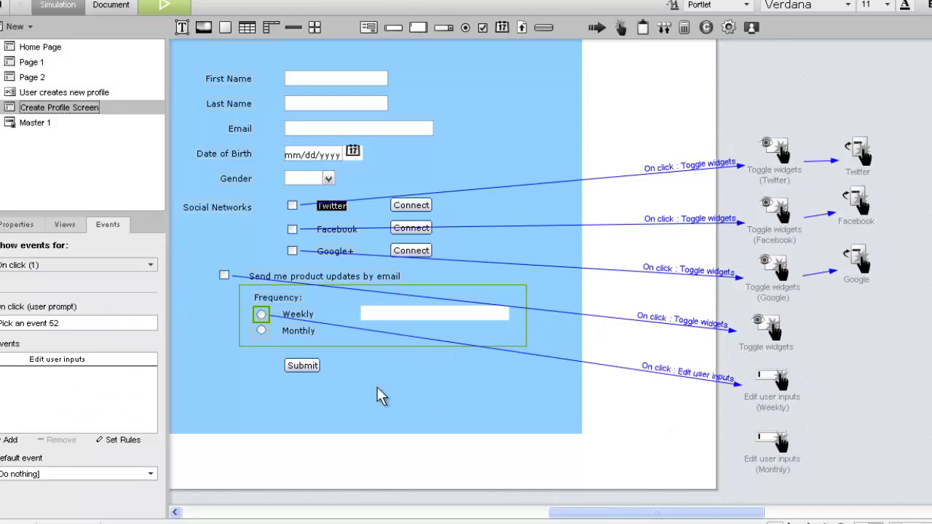
{"action": "left_click", "coordinate": [261, 331]}
Step: Give the text box beside Weekly the form's light blue fill
{"action": "left_click", "coordinate": [477, 318]}
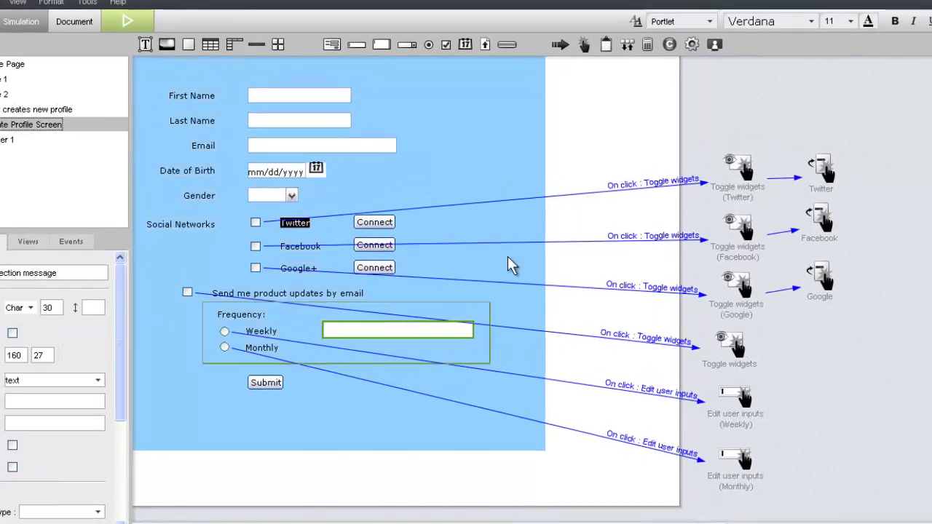
{"action": "left_click", "coordinate": [890, 51]}
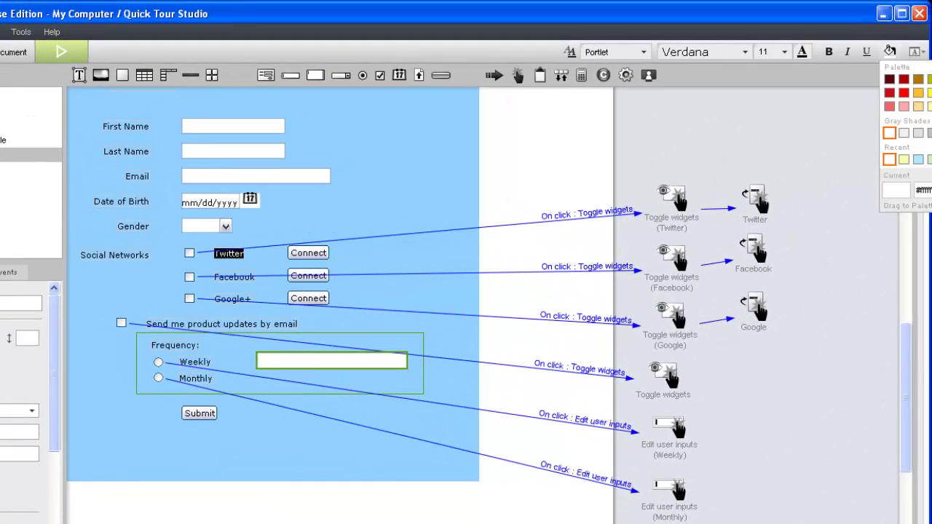
{"action": "left_click", "coordinate": [919, 158]}
Step: Draw a new section bar below the Weekly text box and fill it pink
{"action": "left_click", "coordinate": [123, 75]}
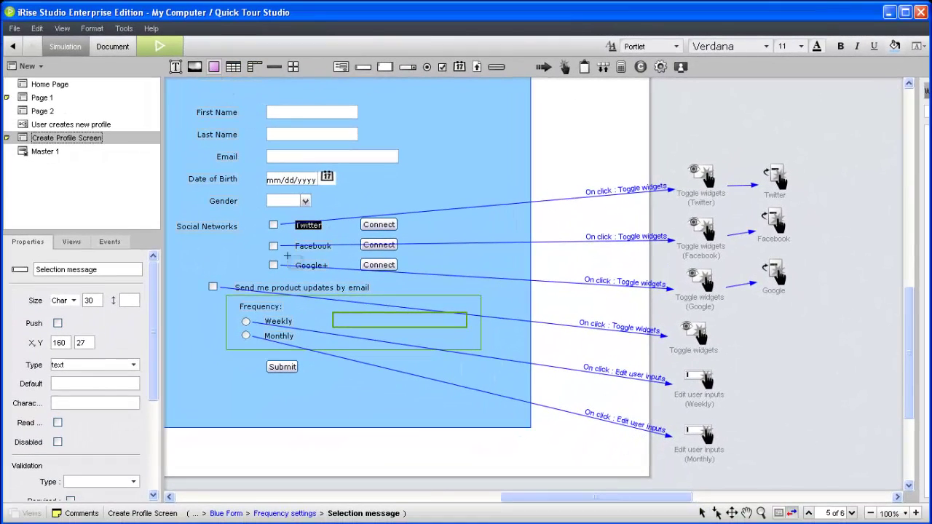
{"action": "left_click_drag", "start_coordinate": [333, 330], "coordinate": [471, 343]}
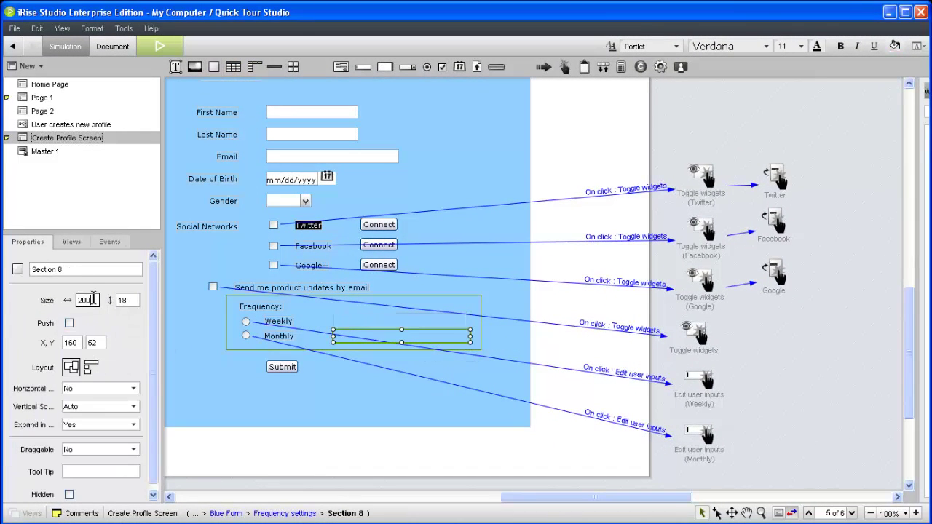
{"action": "left_click", "coordinate": [896, 47]}
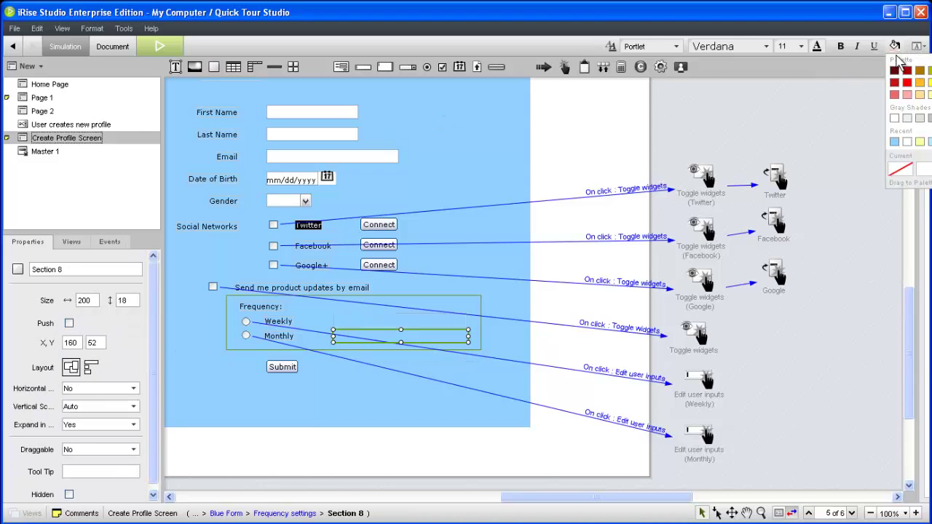
{"action": "left_click", "coordinate": [909, 96]}
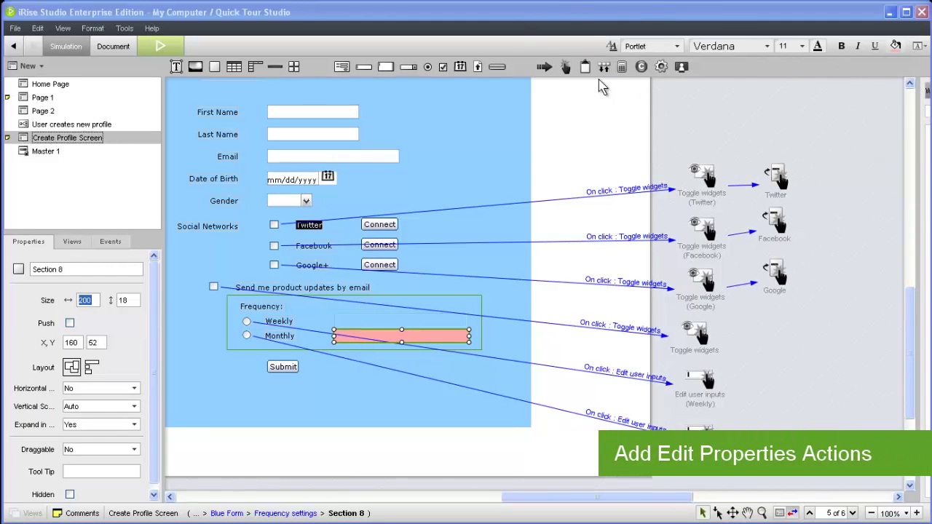
Step: Add an Edit Properties action resizing Section 8 to an absolute width of 200
{"action": "left_click", "coordinate": [566, 67]}
{"action": "left_click", "coordinate": [788, 353]}
{"action": "left_click", "coordinate": [295, 333]}
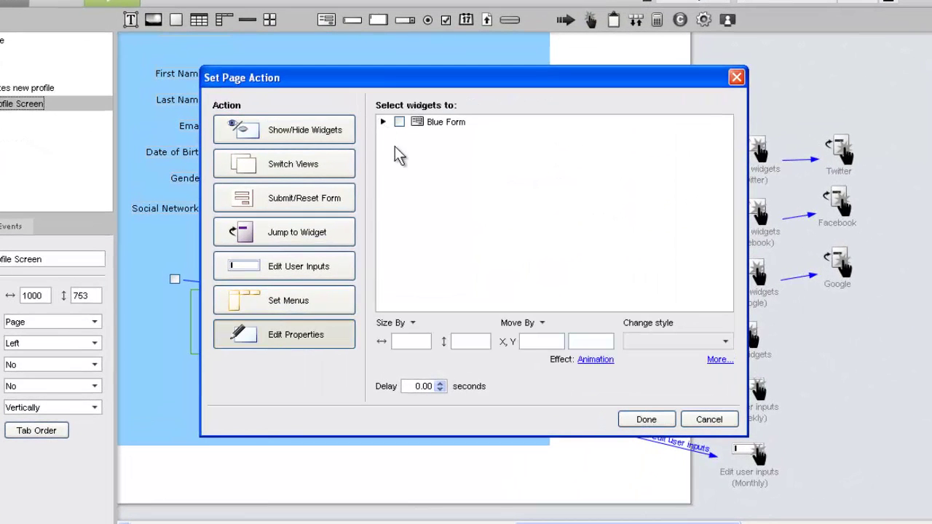
{"action": "left_click", "coordinate": [383, 121]}
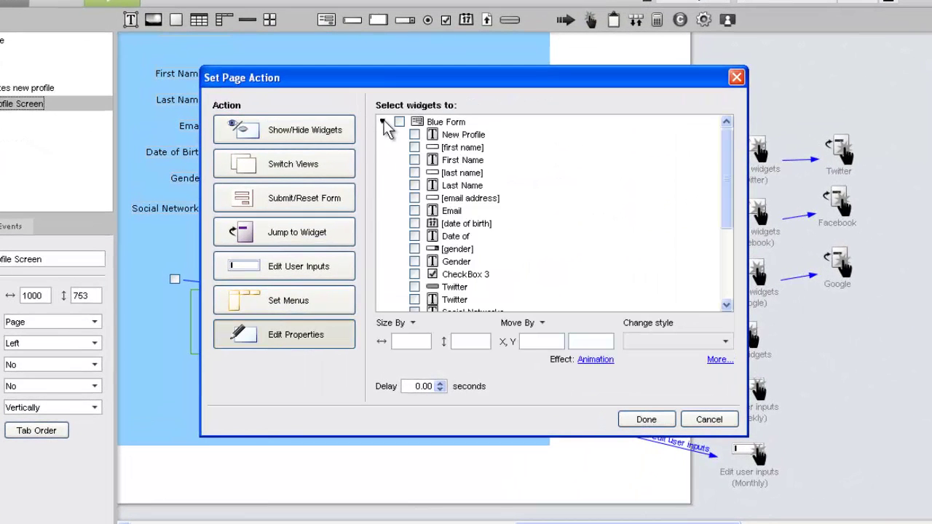
{"action": "scroll", "coordinate": [457, 230], "scroll_direction": "down", "scroll_amount": 4}
{"action": "left_click", "coordinate": [398, 294]}
{"action": "left_click", "coordinate": [429, 294]}
{"action": "left_click", "coordinate": [409, 323]}
{"action": "left_click", "coordinate": [413, 342]}
{"action": "type", "text": "200"}
{"action": "left_click", "coordinate": [646, 419]}
Step: Duplicate the resize action and change its width to 50
{"action": "left_click_drag", "start_coordinate": [879, 392], "coordinate": [866, 457]}
{"action": "double_click", "coordinate": [865, 456]}
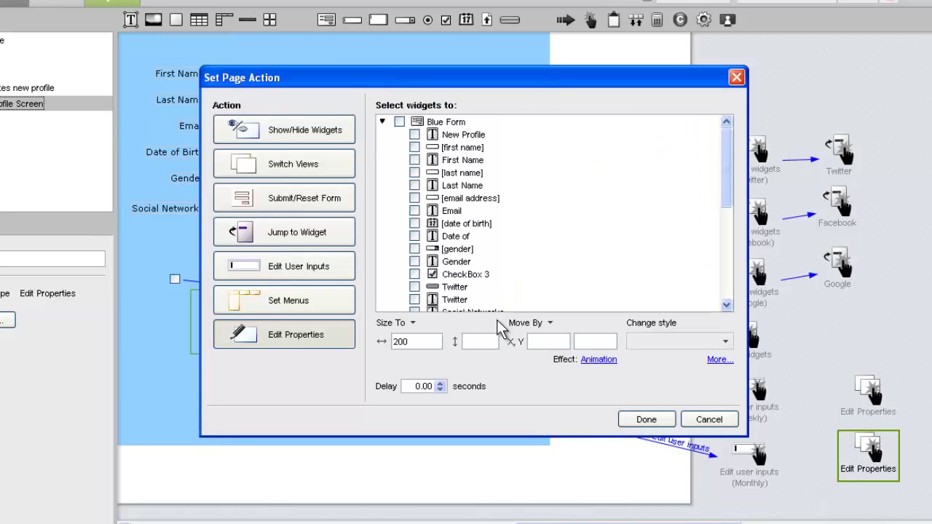
{"action": "scroll", "coordinate": [543, 182], "scroll_direction": "down", "scroll_amount": 5}
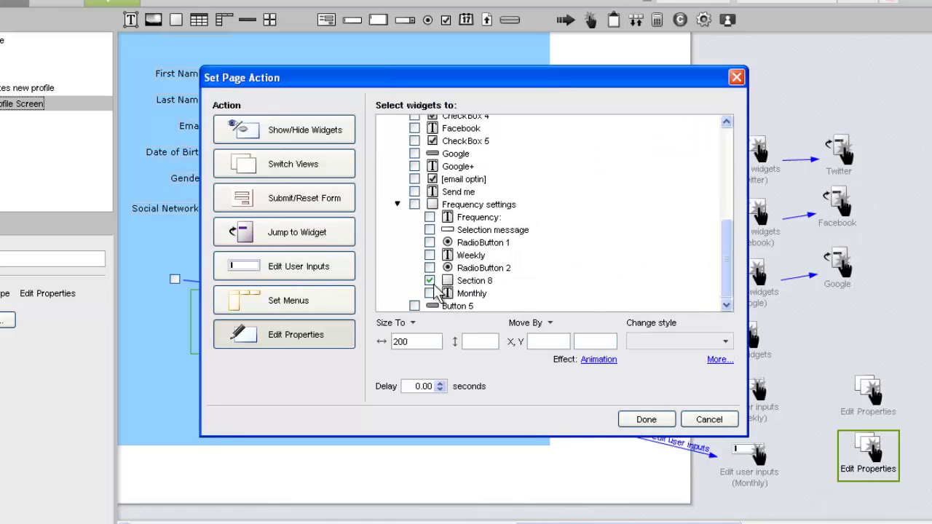
{"action": "double_click", "coordinate": [412, 339]}
{"action": "type", "text": "50"}
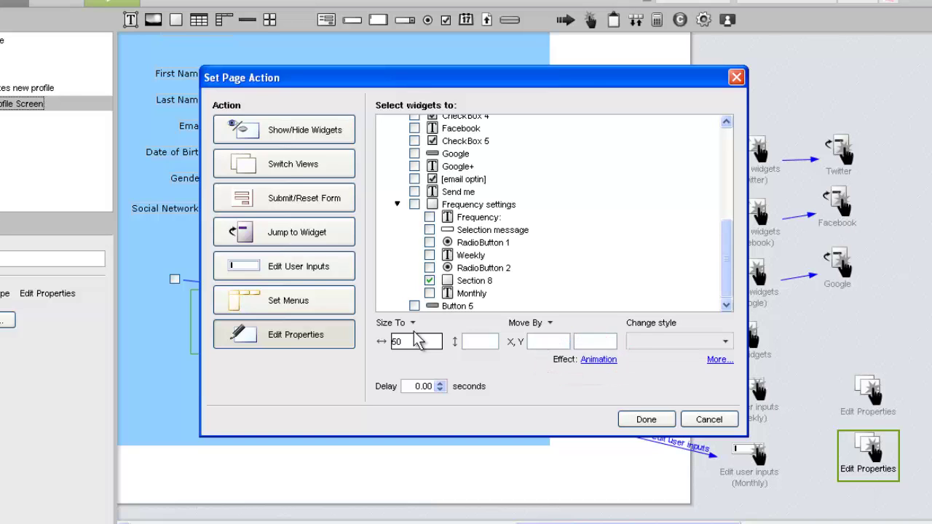
{"action": "left_click", "coordinate": [659, 421]}
Step: Link Weekly to the 200 resize and Monthly to the 50 resize, then simulate
{"action": "left_click", "coordinate": [749, 390]}
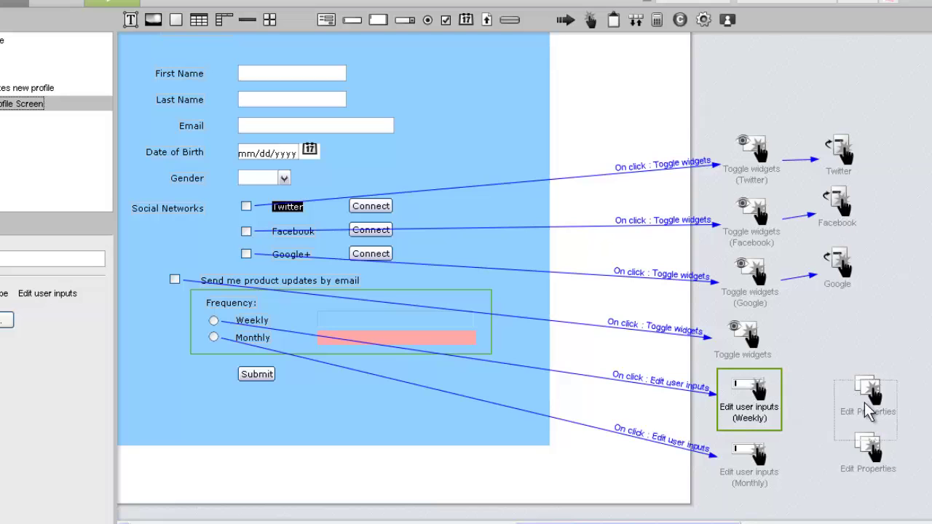
{"action": "left_click", "coordinate": [754, 469]}
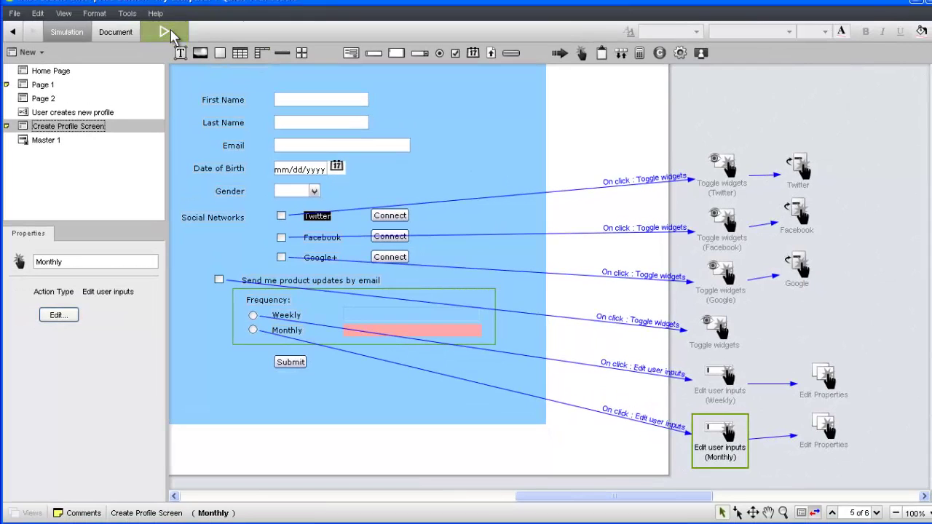
{"action": "left_click", "coordinate": [168, 33]}
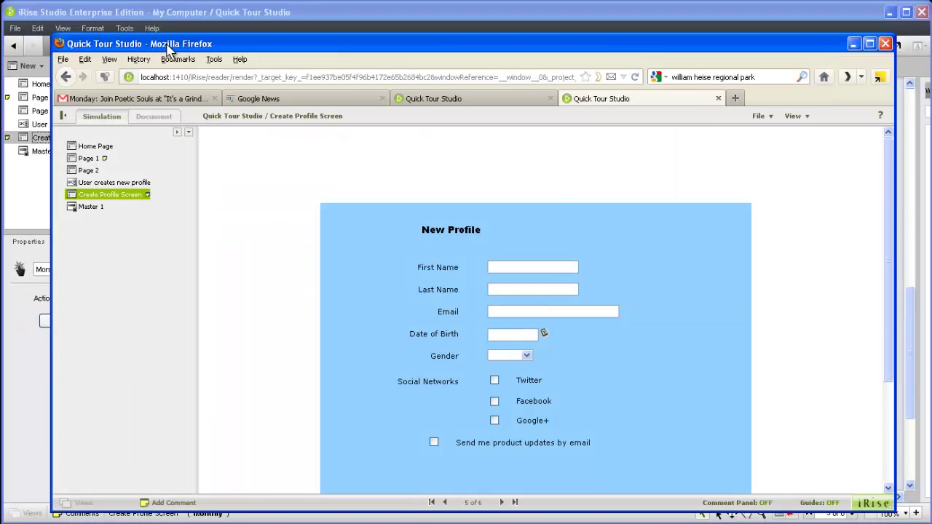
Step: Tick 'Send me product updates', then toggle Weekly, Monthly, Weekly to watch the message and bar change
{"action": "scroll", "coordinate": [527, 260], "scroll_direction": "down", "scroll_amount": 2}
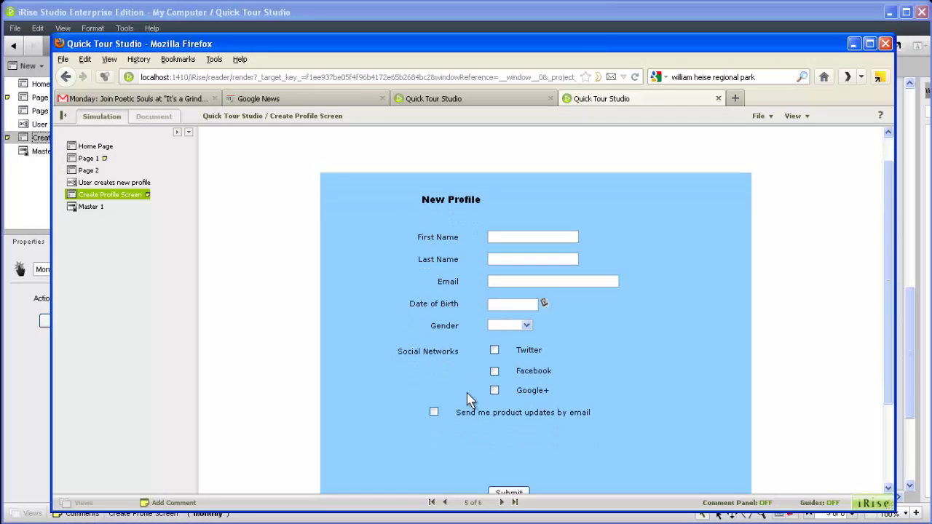
{"action": "left_click", "coordinate": [435, 413]}
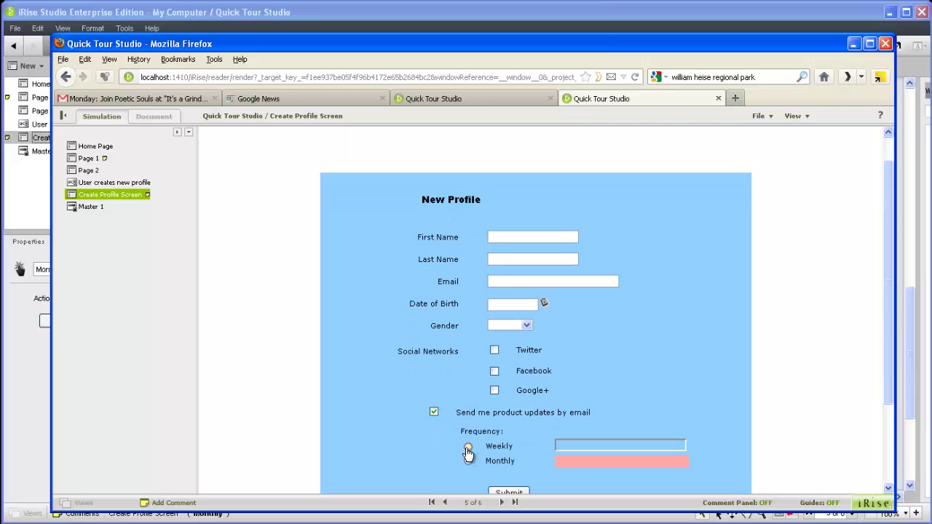
{"action": "left_click", "coordinate": [468, 448]}
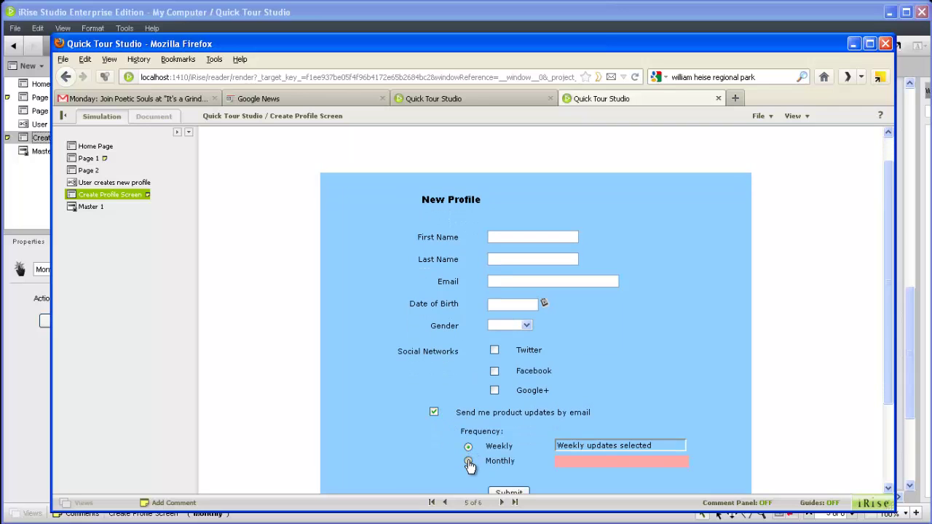
{"action": "left_click", "coordinate": [468, 462]}
{"action": "left_click", "coordinate": [468, 448]}
Step: Back in the design, set the Weekly radio button (RadioButton 1) to Checked by default
{"action": "left_click", "coordinate": [37, 427]}
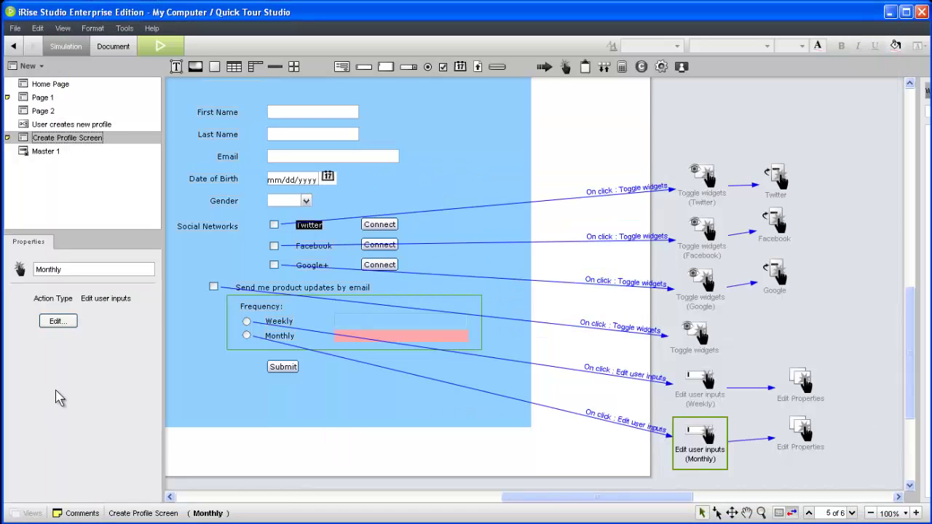
{"action": "left_click", "coordinate": [246, 321]}
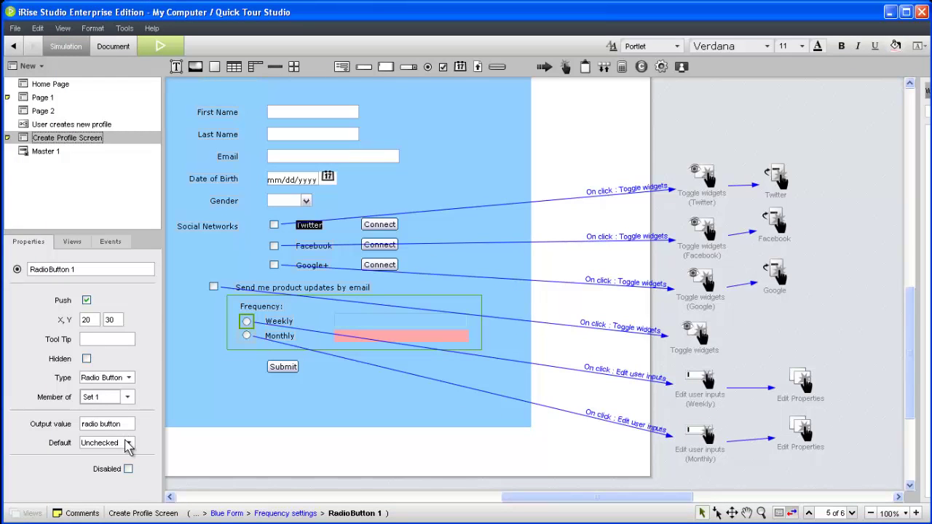
{"action": "left_click", "coordinate": [128, 443]}
{"action": "left_click", "coordinate": [108, 467]}
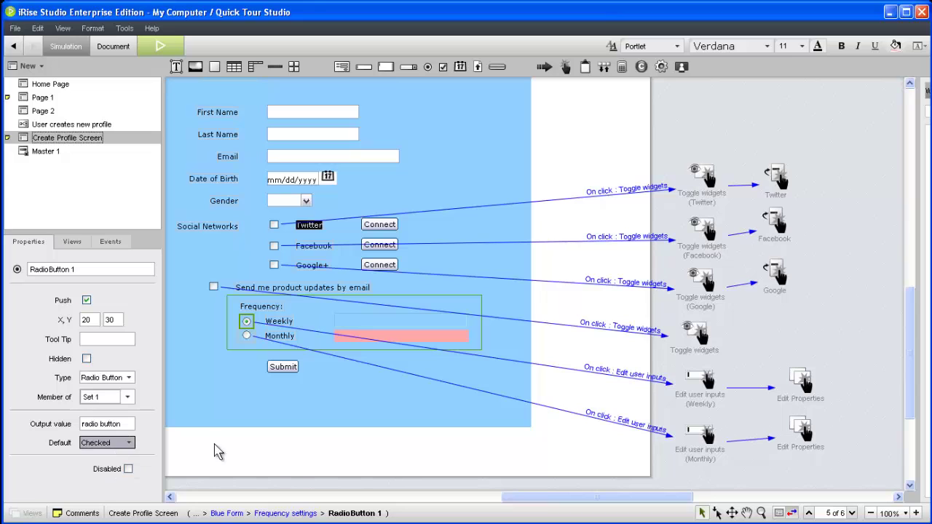
Step: Give the Selection message field the default text 'Weekly updates selected' and rerun the simulation
{"action": "left_click", "coordinate": [356, 320]}
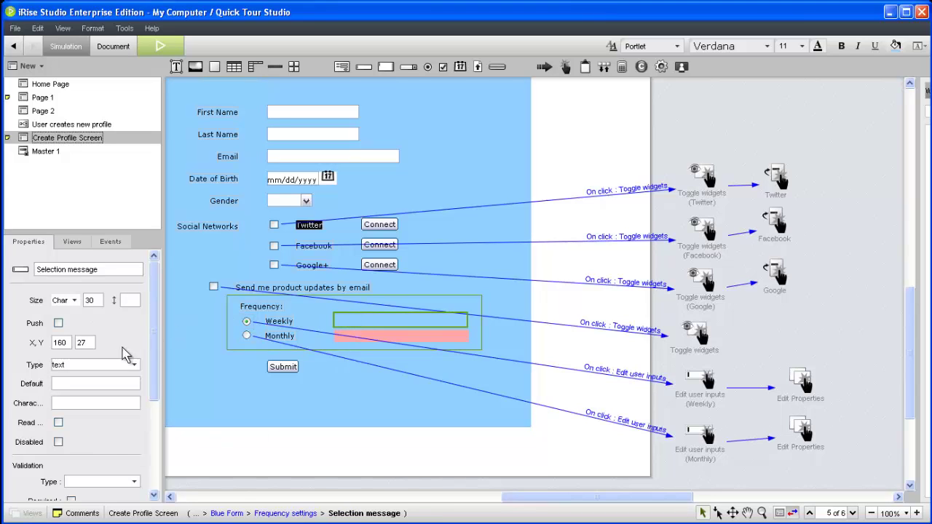
{"action": "left_click", "coordinate": [99, 383]}
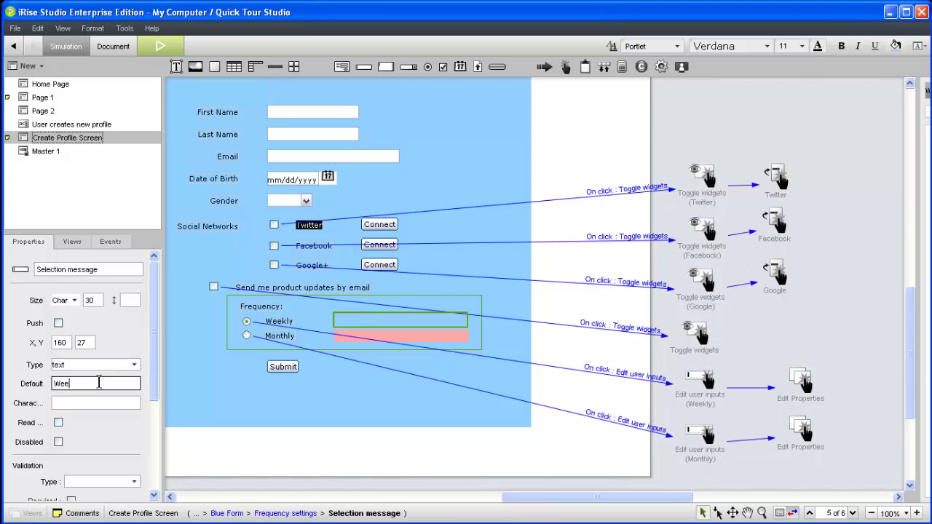
{"action": "type", "text": "Weekly updates selected"}
{"action": "key", "text": "Tab"}
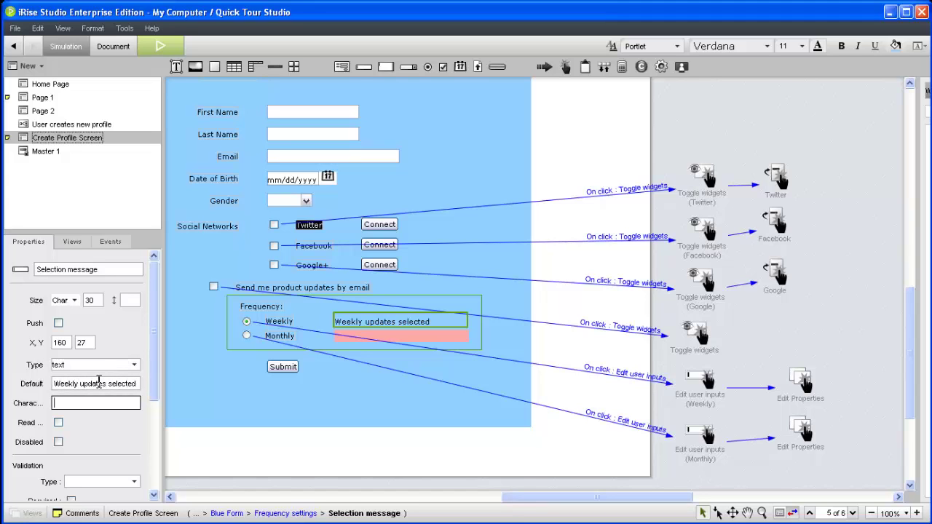
{"action": "left_click", "coordinate": [159, 47]}
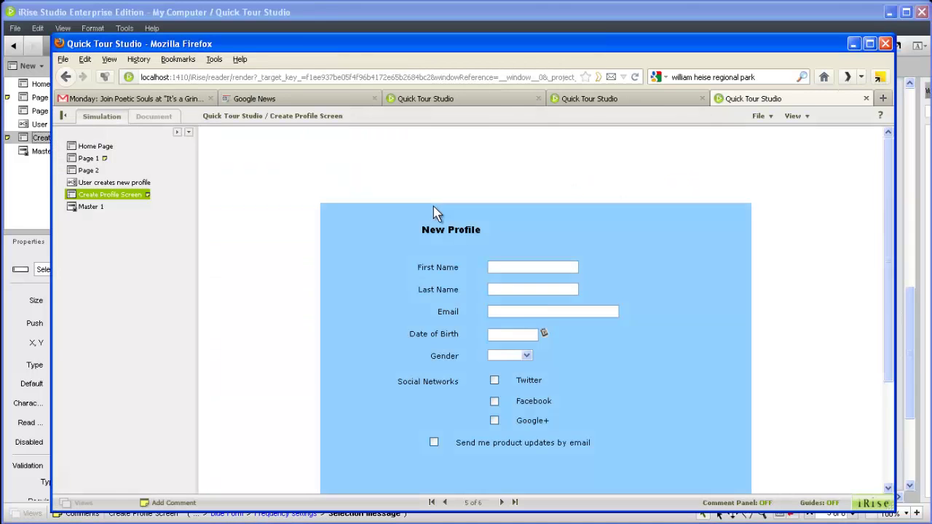
Step: Tick product updates, confirm Weekly is preselected, then switch to Monthly and back to Weekly
{"action": "scroll", "coordinate": [432, 218], "scroll_direction": "down", "scroll_amount": 3}
{"action": "left_click", "coordinate": [434, 319]}
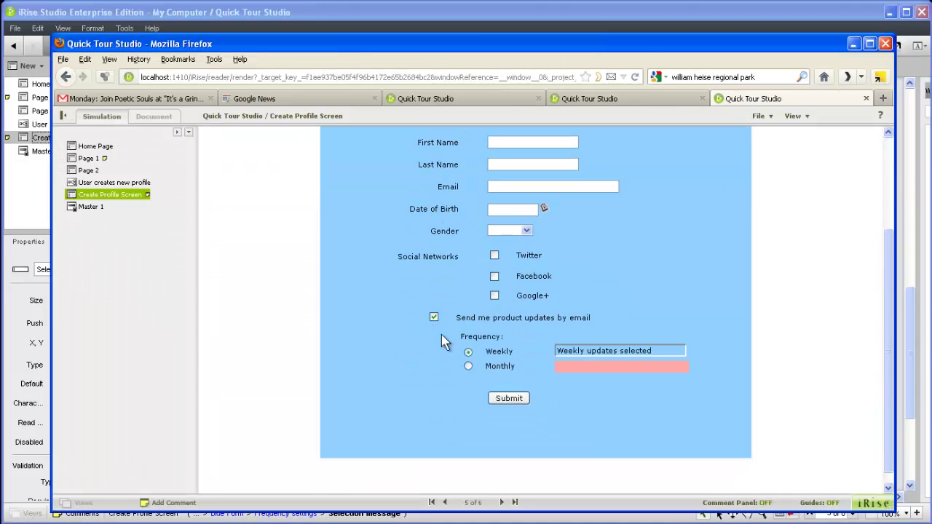
{"action": "left_click", "coordinate": [468, 366]}
{"action": "left_click", "coordinate": [469, 353]}
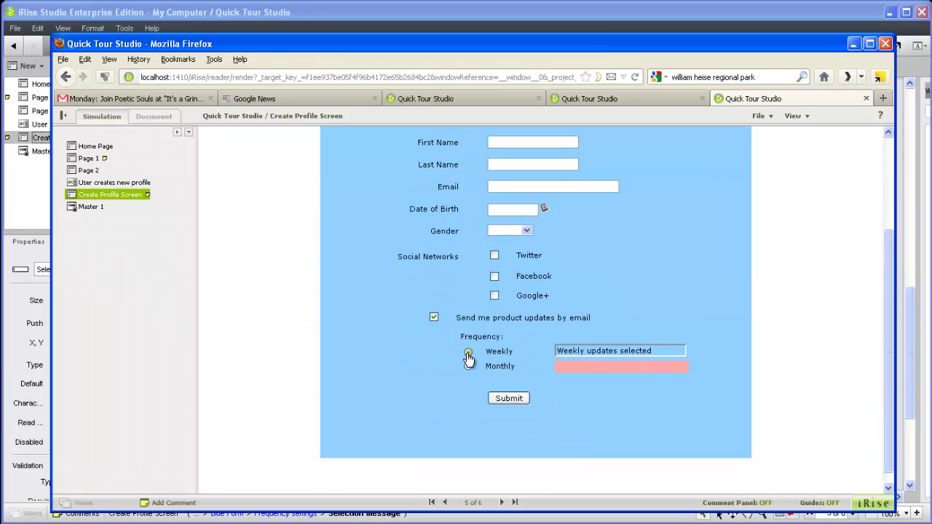